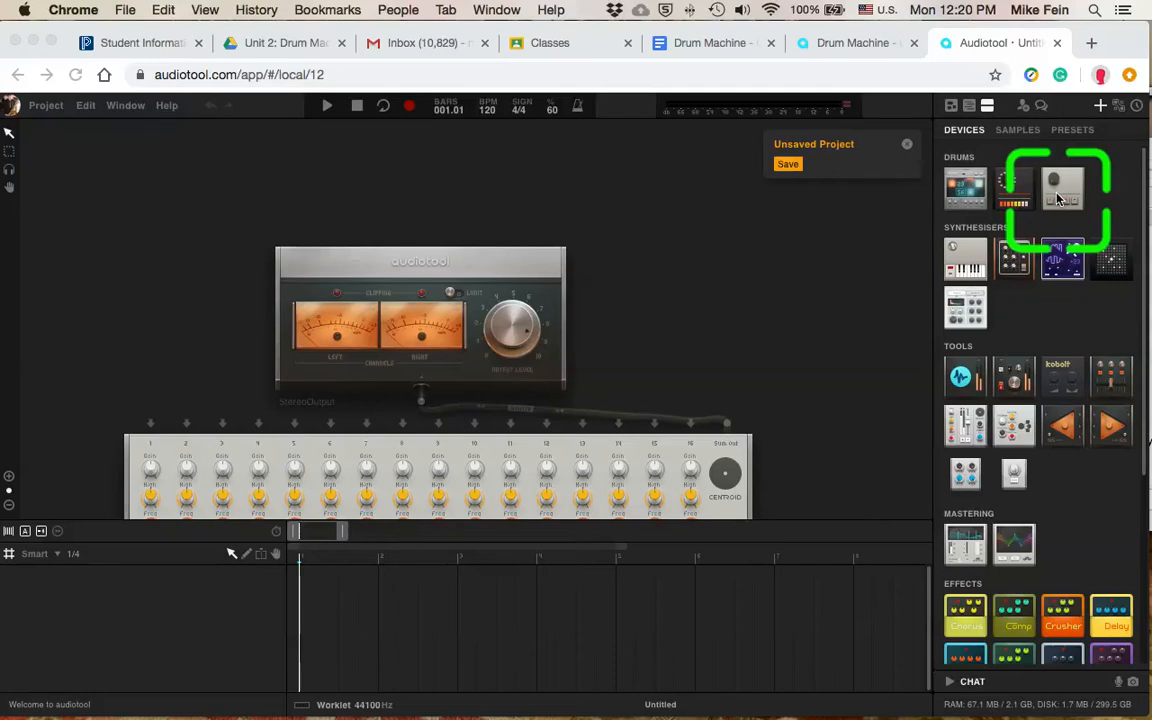
Step: Add the 909-style Rhythm Composer drum machine to the workspace and dismiss the unsaved project notice
scroll(1055, 196, down, 3)
scroll(1068, 218, up, 3)
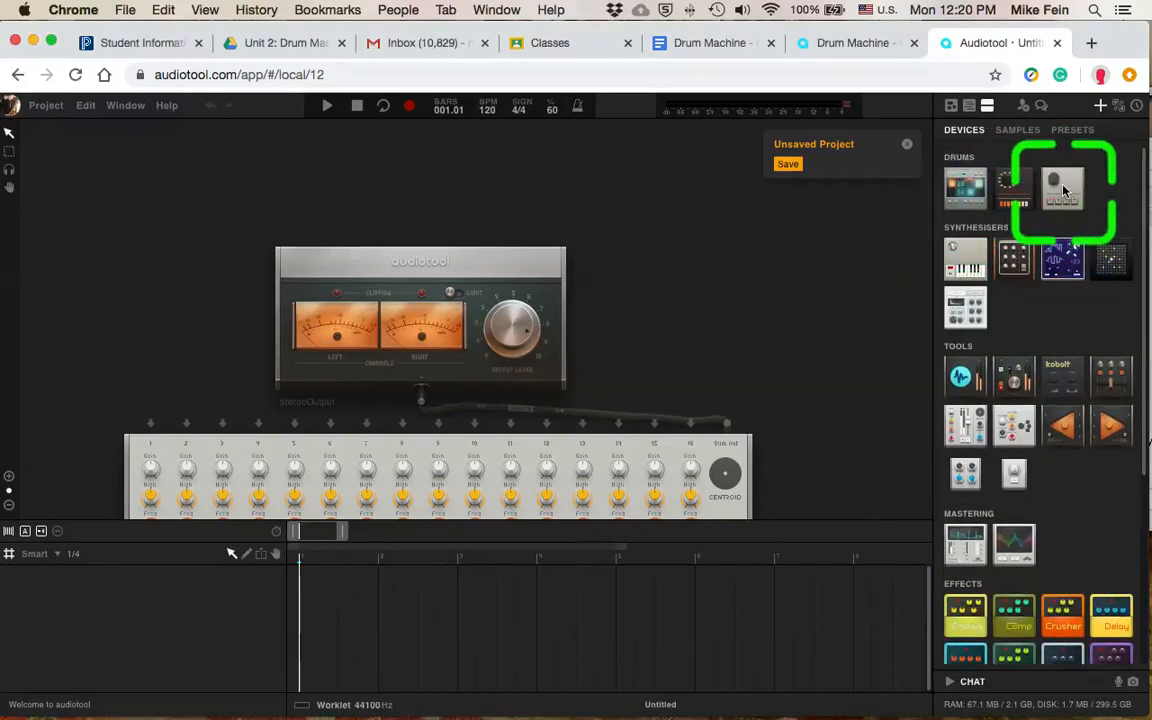
drag(1063, 190, 596, 346)
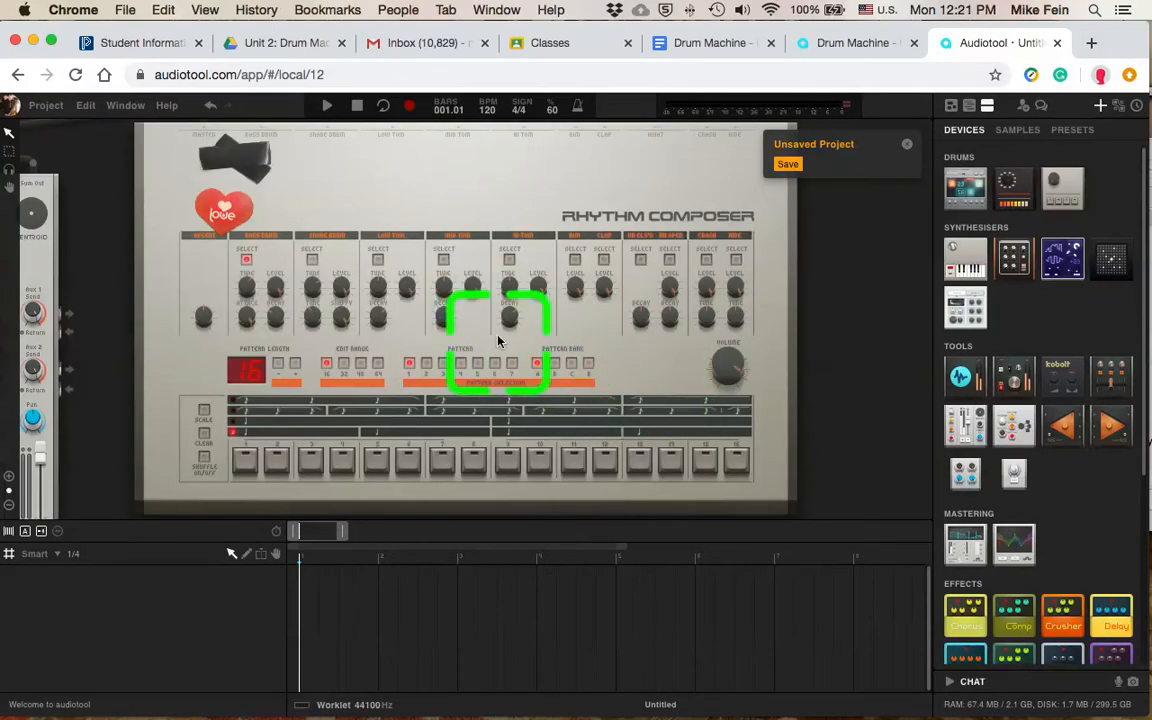
drag(500, 340, 563, 337)
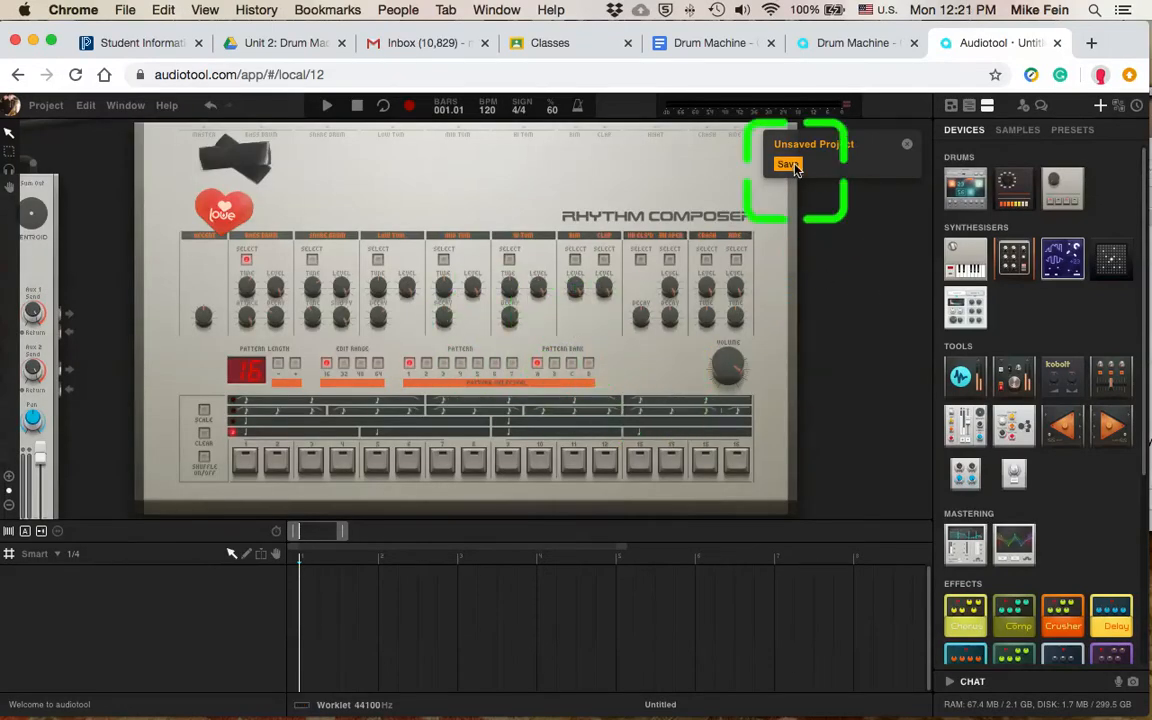
click(906, 146)
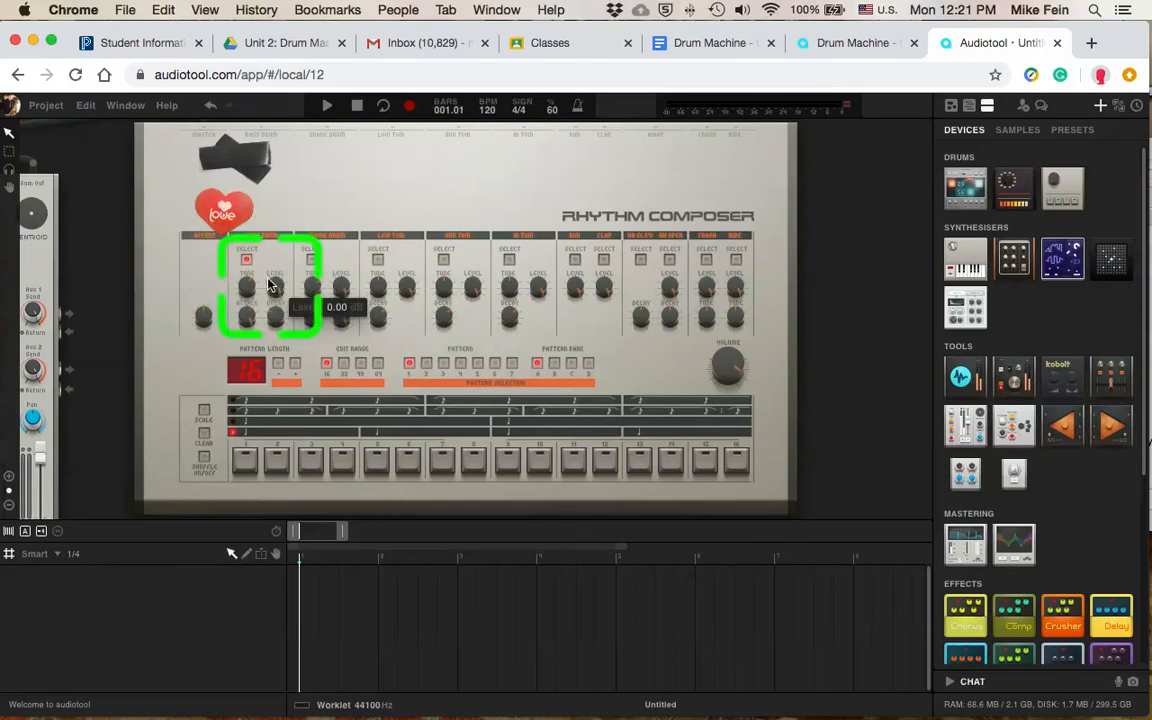
Step: Program bass drum hits on steps 1, 8, 9 and 15 with playback running, and adjust the accent amount
click(247, 464)
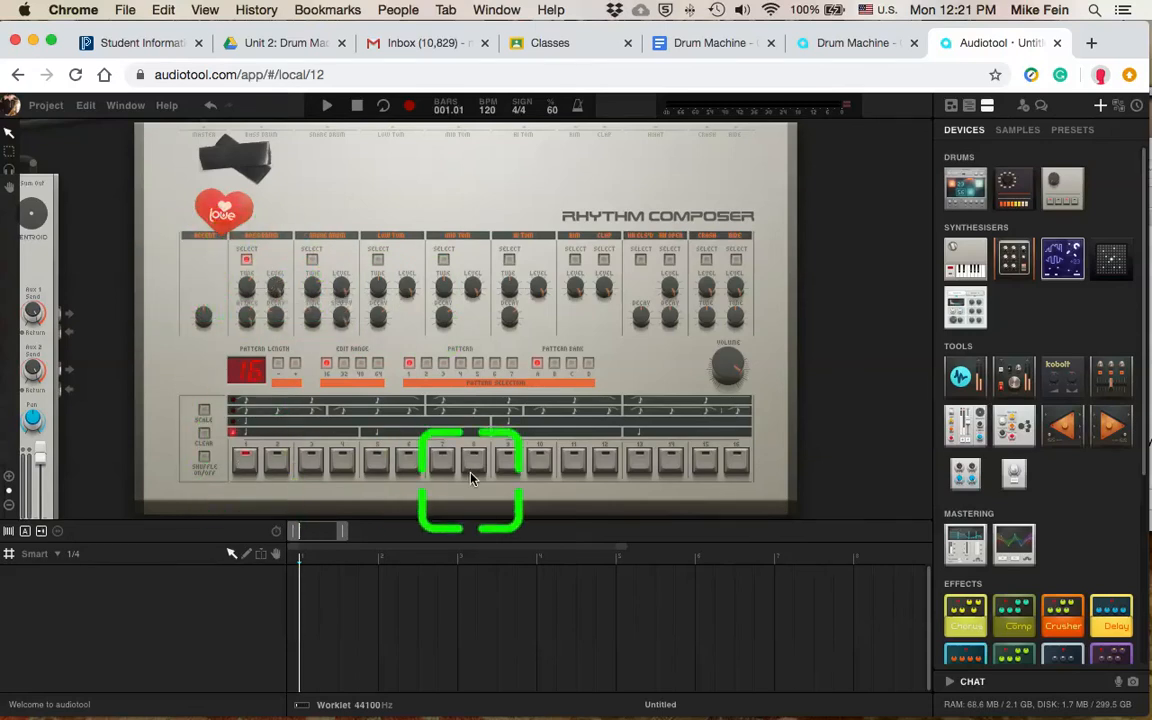
click(508, 460)
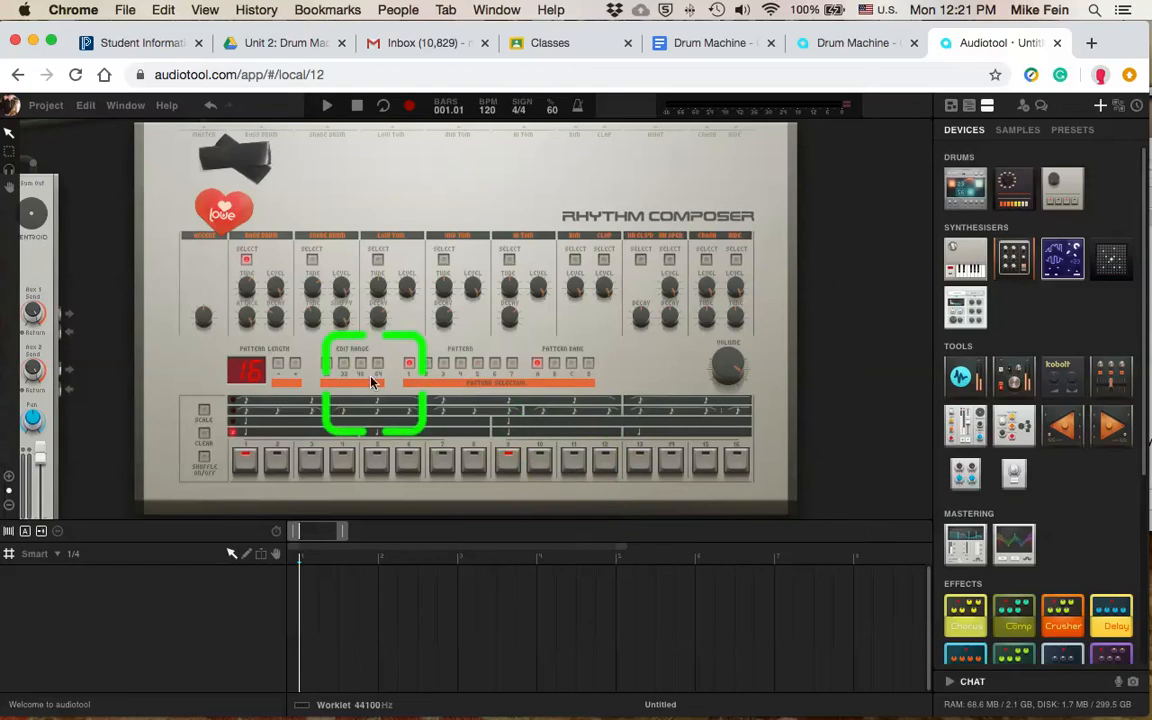
click(330, 108)
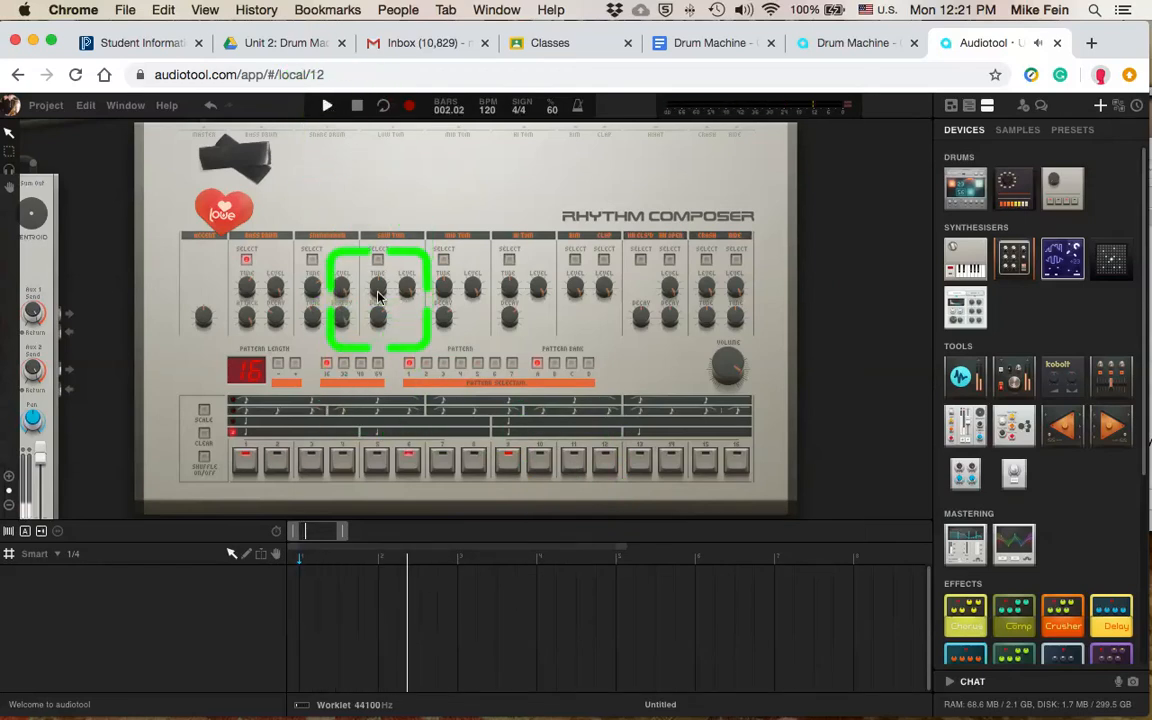
key(XF86AudioLowerVolume)
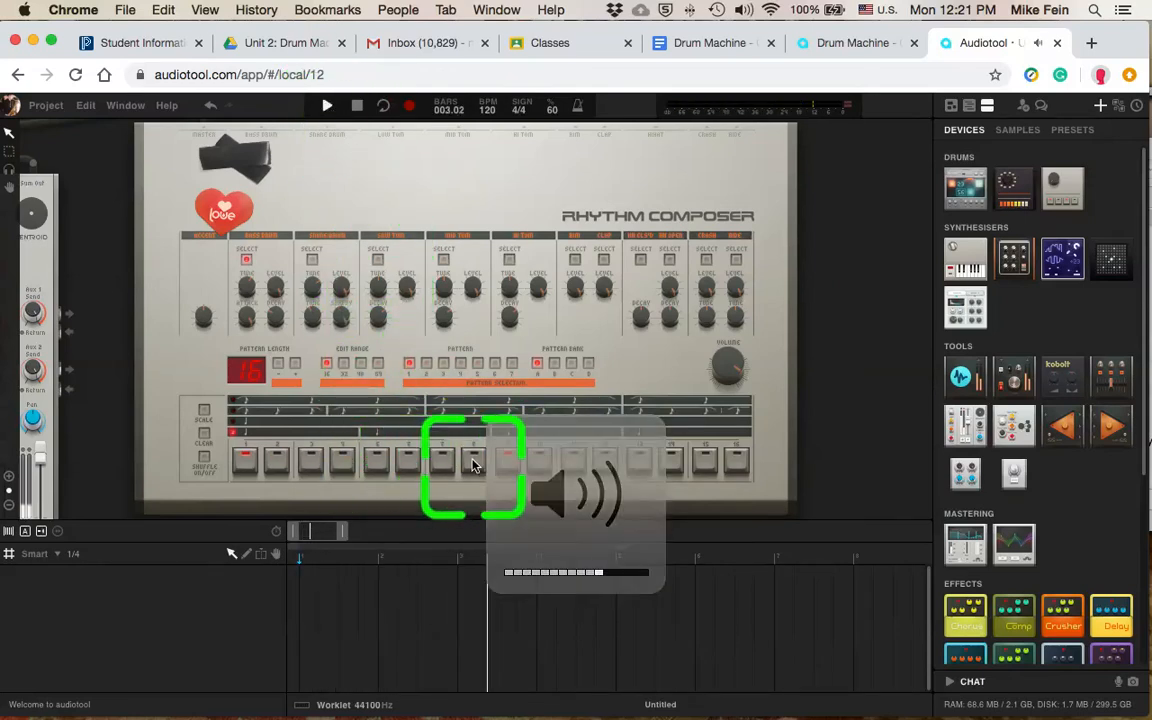
click(706, 462)
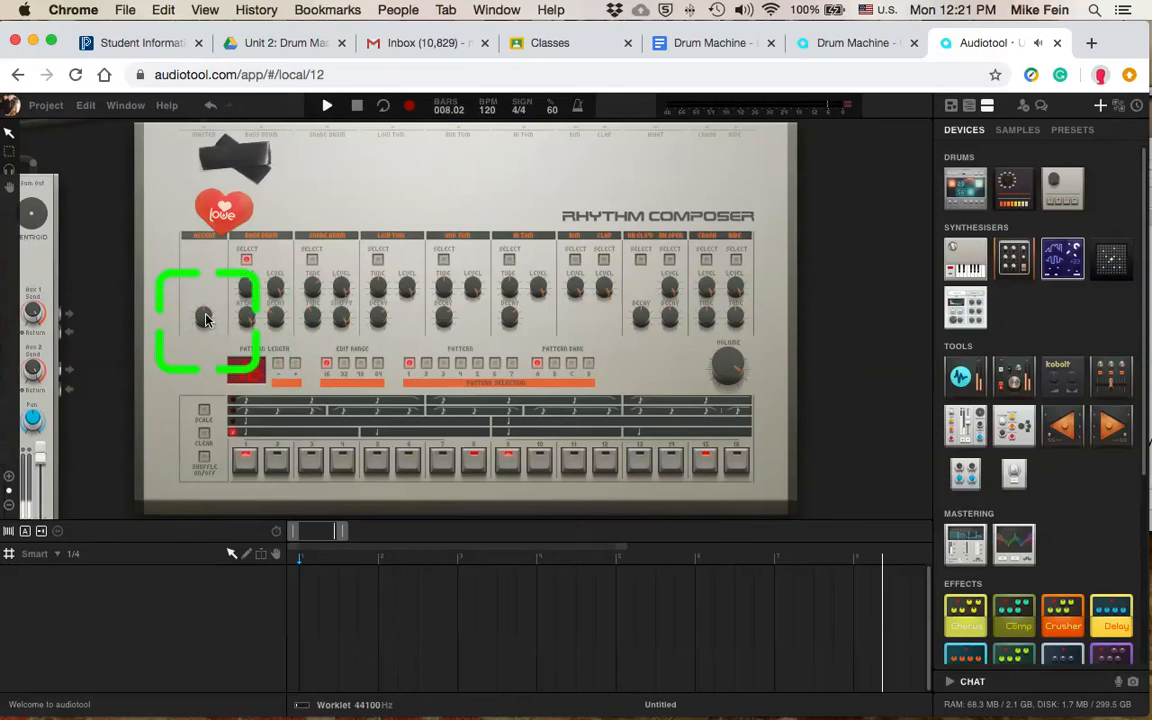
mouse_move(205, 320)
mouse_move(207, 298)
mouse_down()
mouse_move(211, 265)
mouse_move(202, 320)
mouse_up()
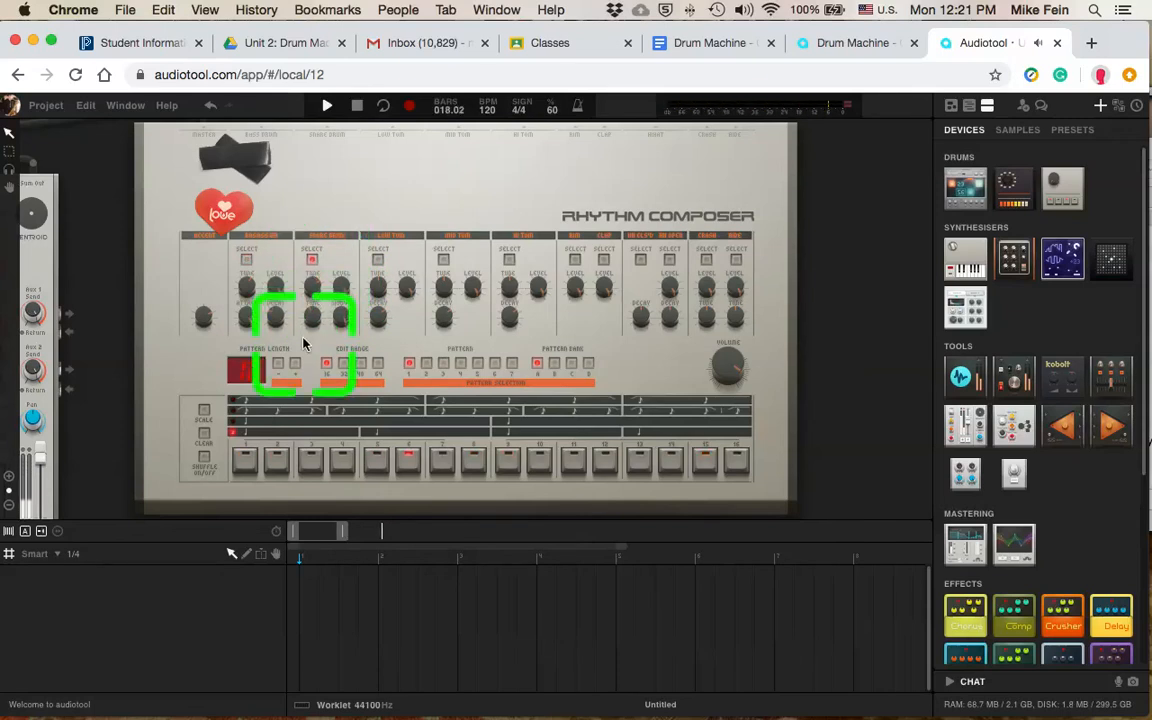
Step: Program snare drum hits on steps 5, 10, 11 and 13, and switch the drum machine to pattern 2
click(378, 466)
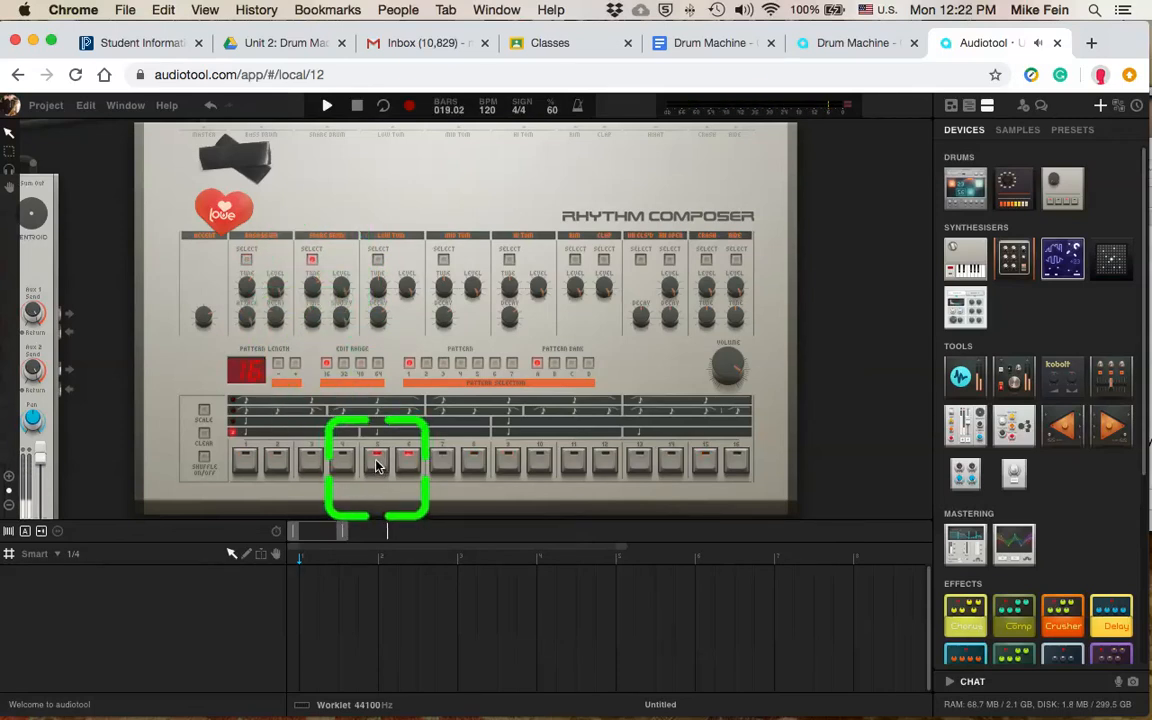
click(574, 464)
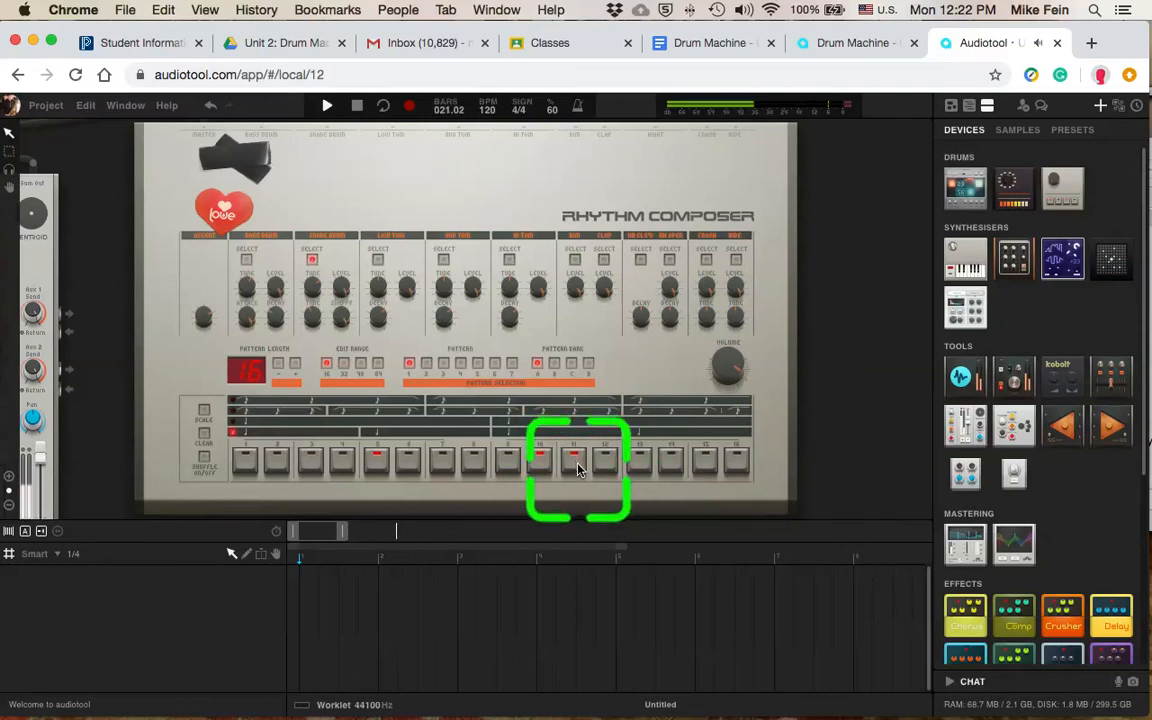
click(638, 466)
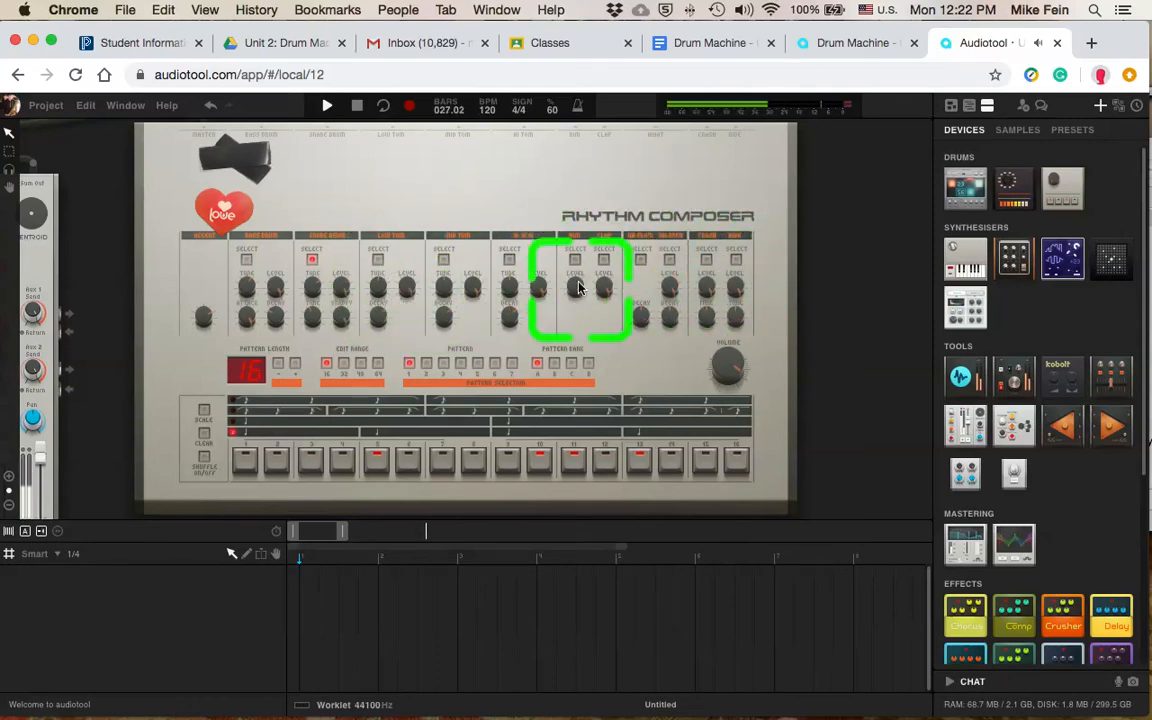
click(424, 368)
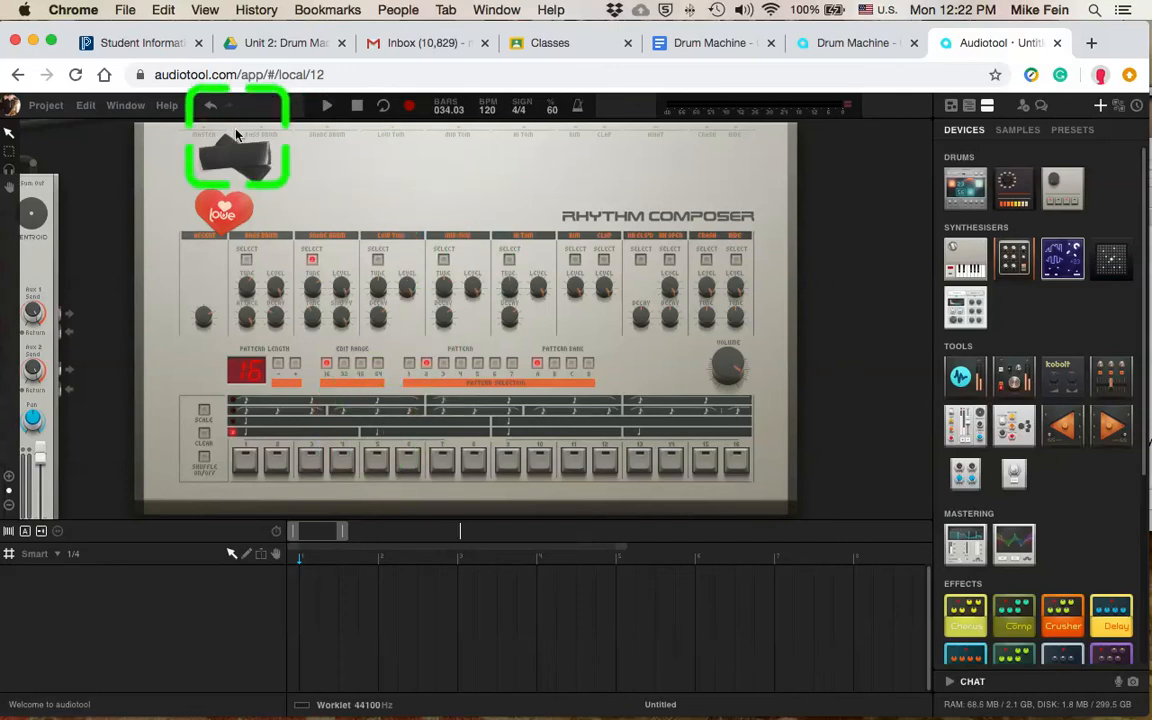
Step: Open the recent project "Drum Machine - Composition #2 909" and bring its drum machine into closer view
click(45, 106)
mouse_move(75, 167)
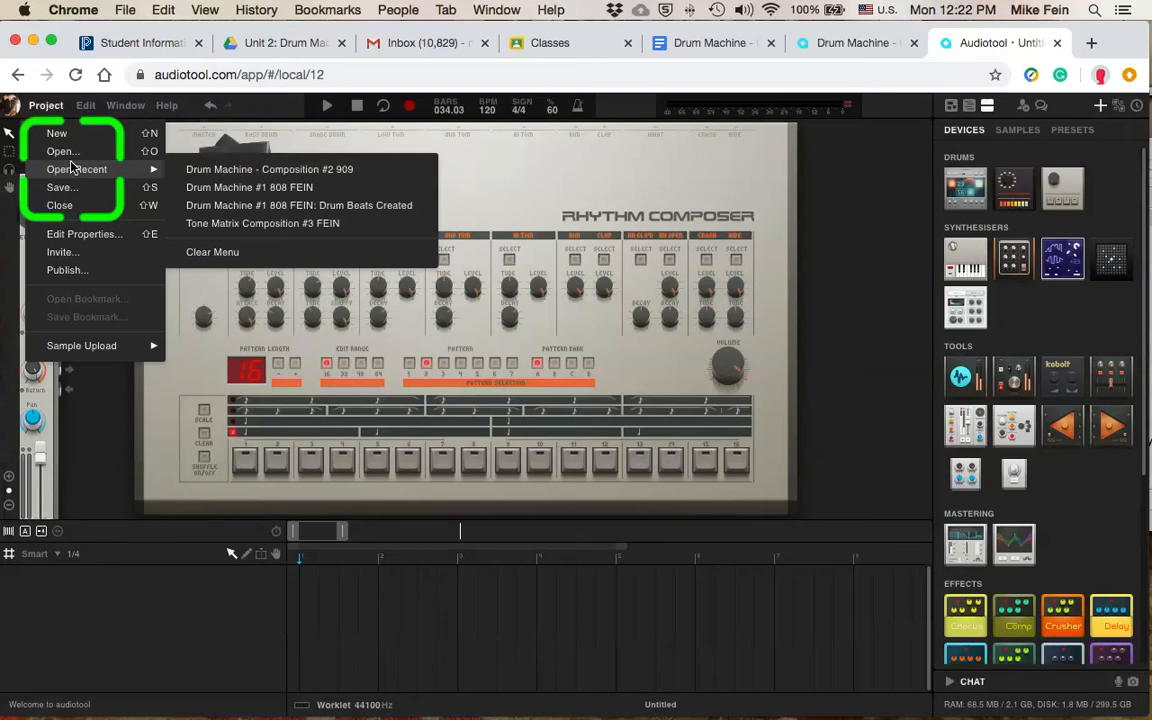
click(236, 170)
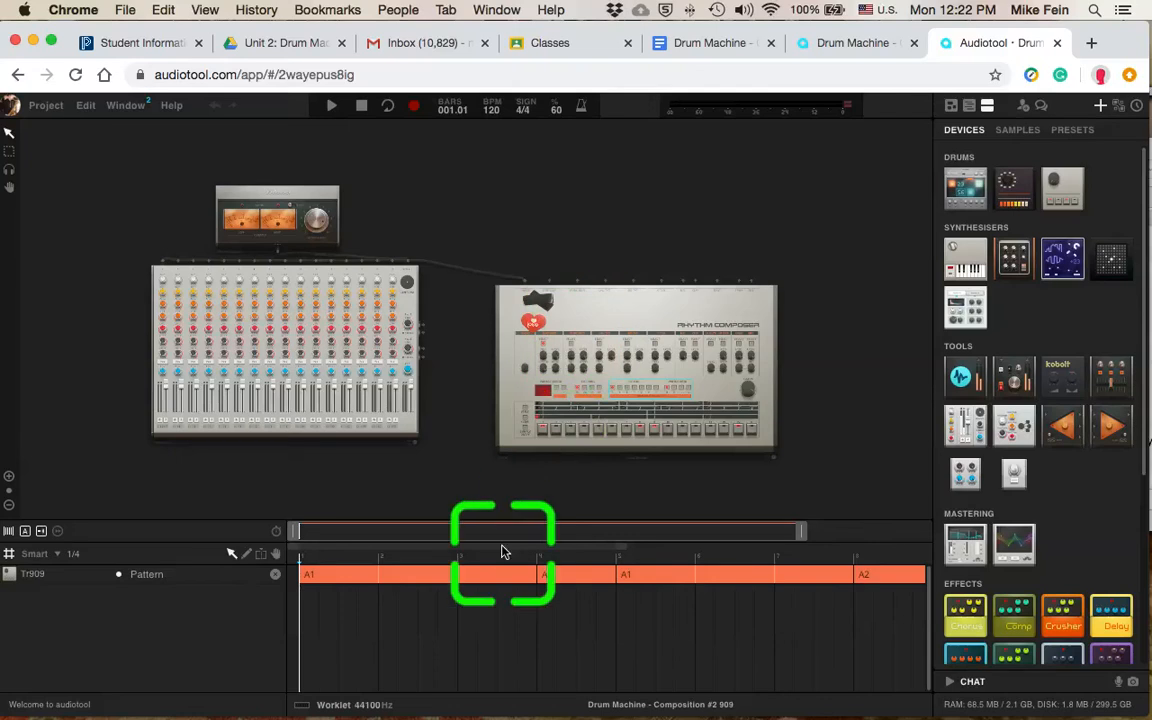
scroll(620, 350, up, 3)
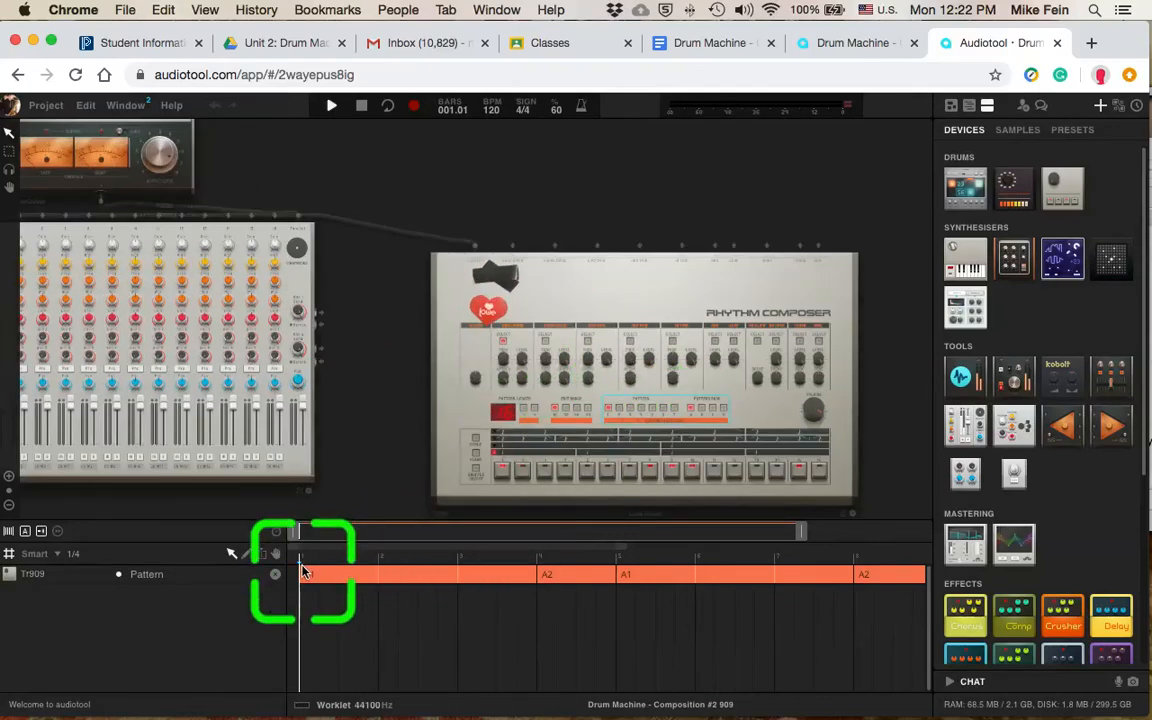
Step: Listen to the opening A1 region from bar 1 and place the playhead at bar 4, where A2 starts
key(space)
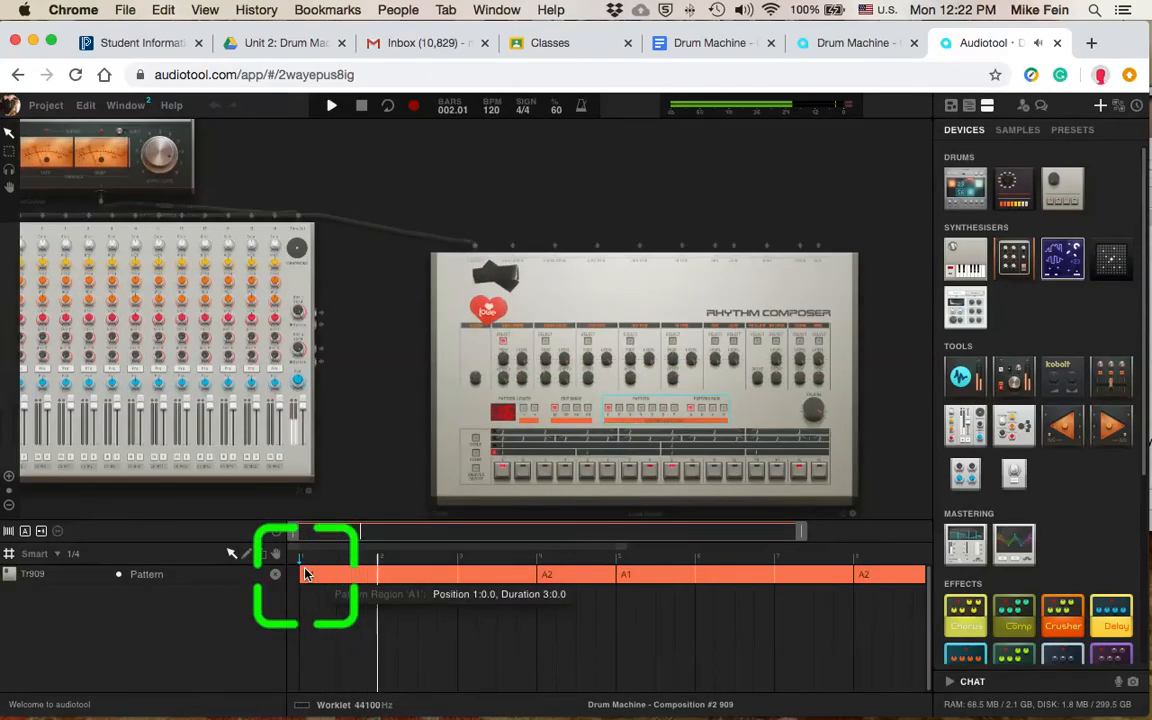
key(space)
click(536, 558)
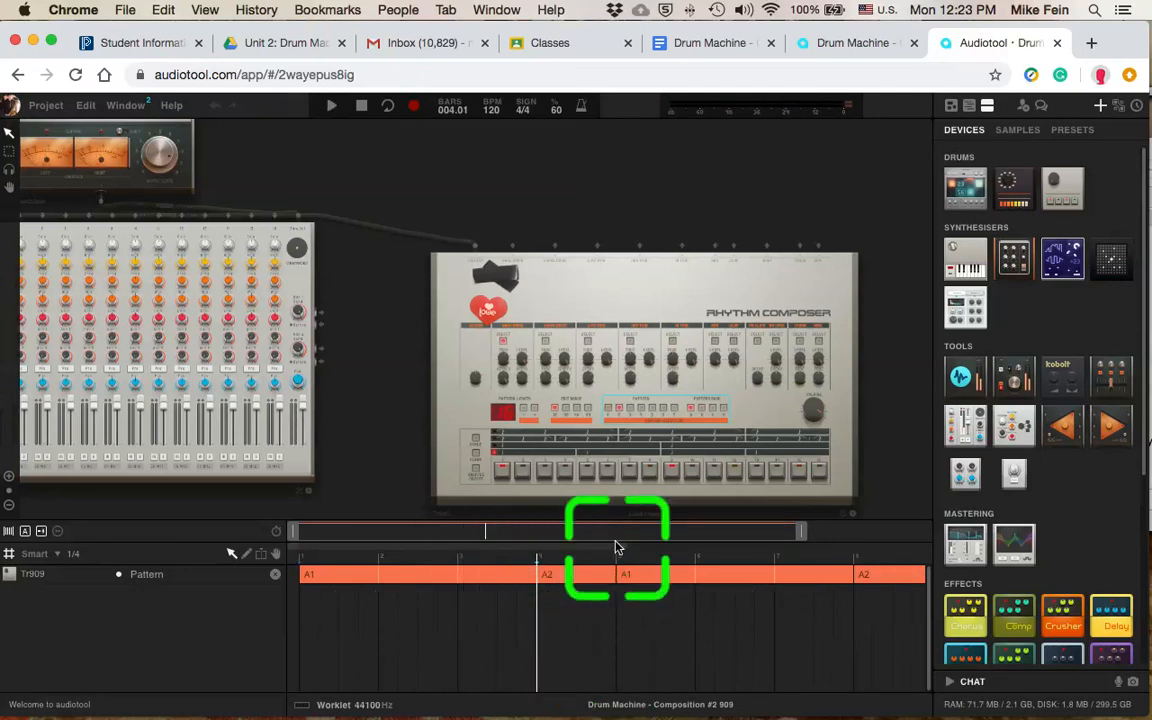
Step: Switch to the "Drum Machine - Composition #2" Google Doc to review the drum fill grid, and view the published track page
click(704, 43)
scroll(516, 413, up, 20)
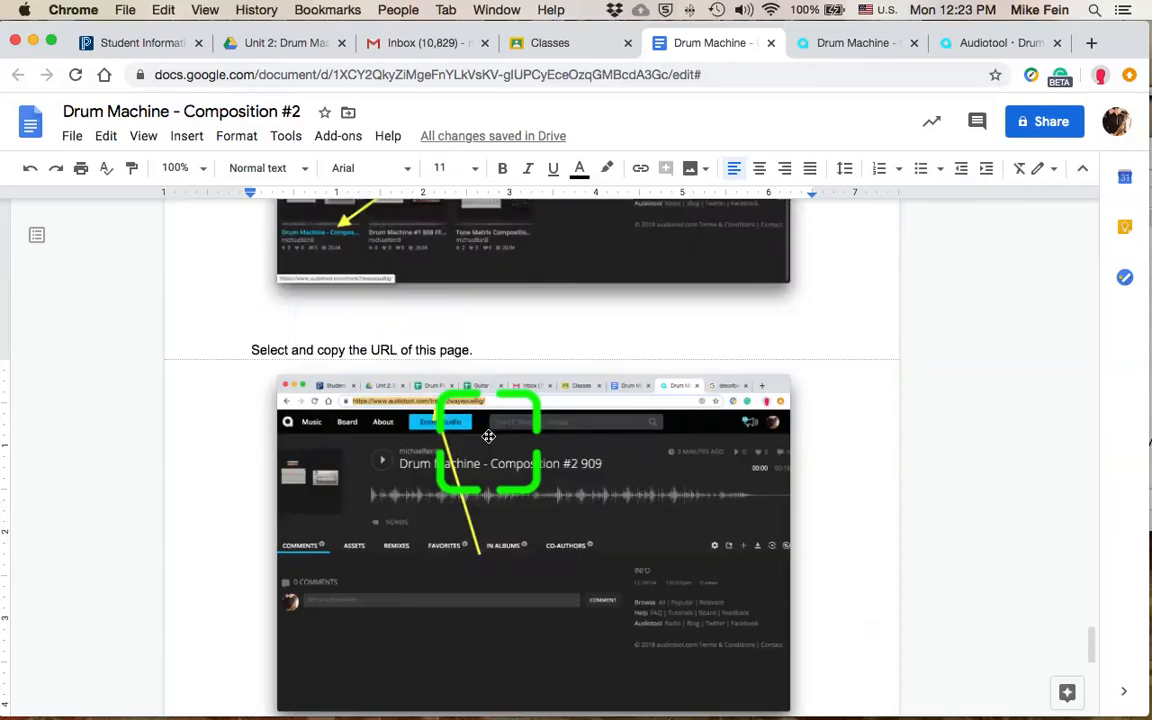
scroll(490, 440, up, 20)
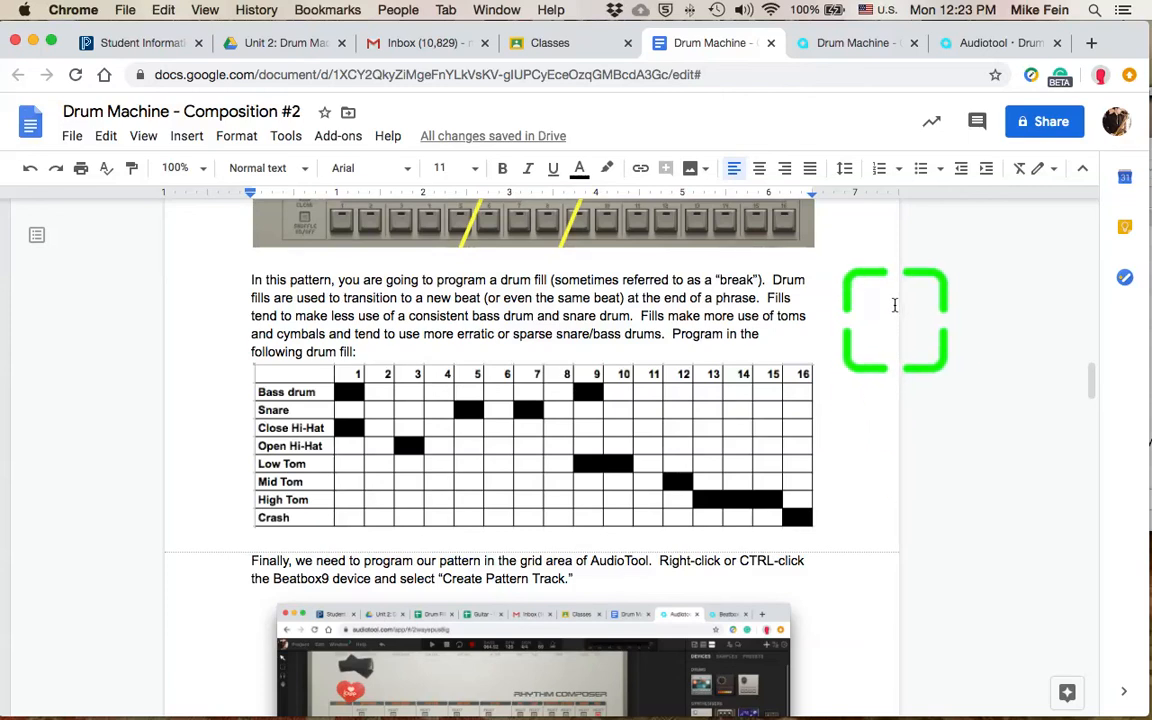
click(856, 45)
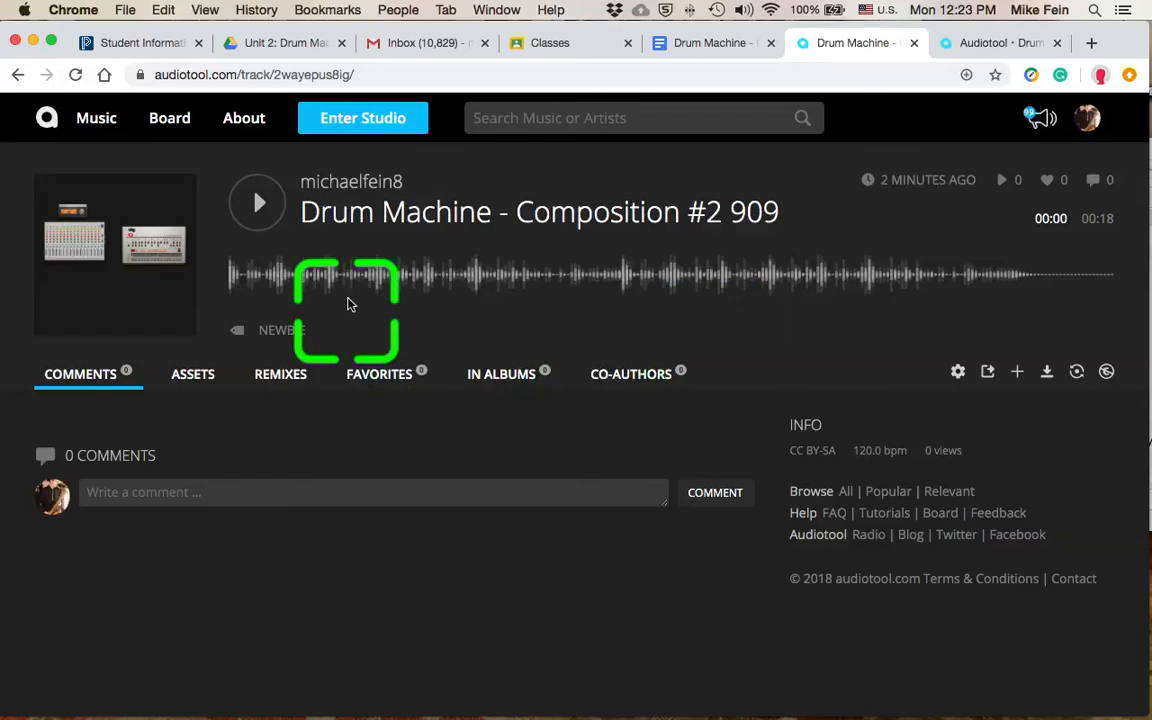
Step: Return to the Audiotool studio and listen to the A2 drum fill from bar 4 and again from bar 3
click(960, 45)
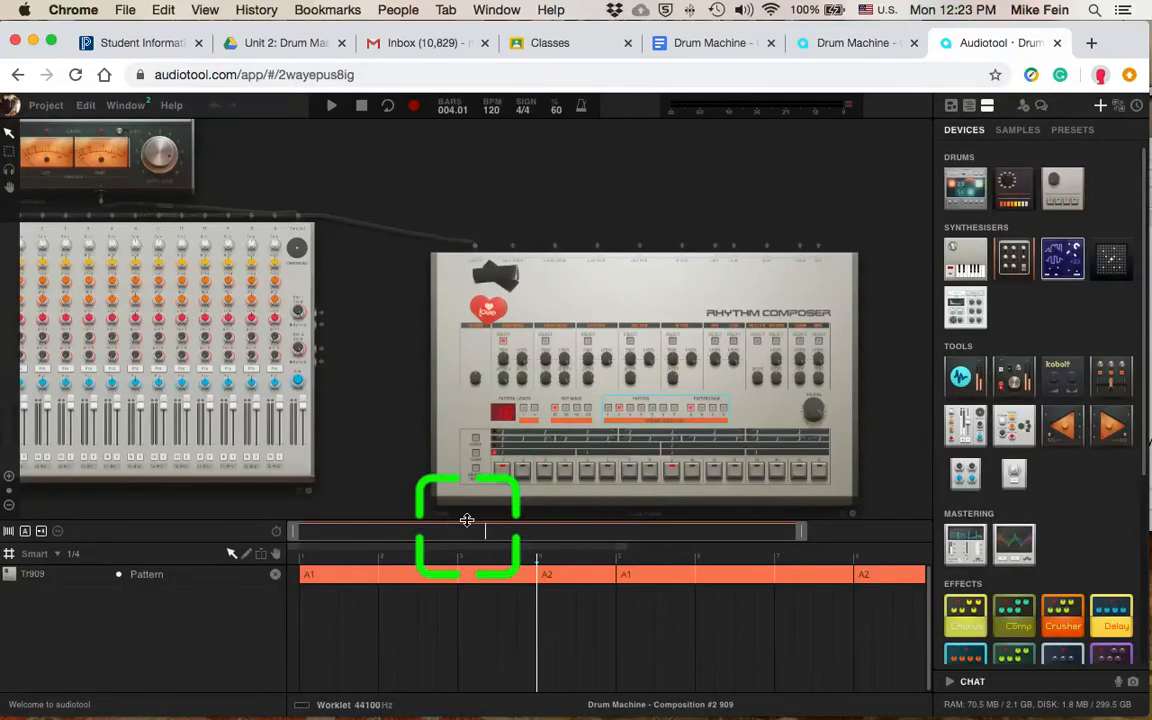
key(space)
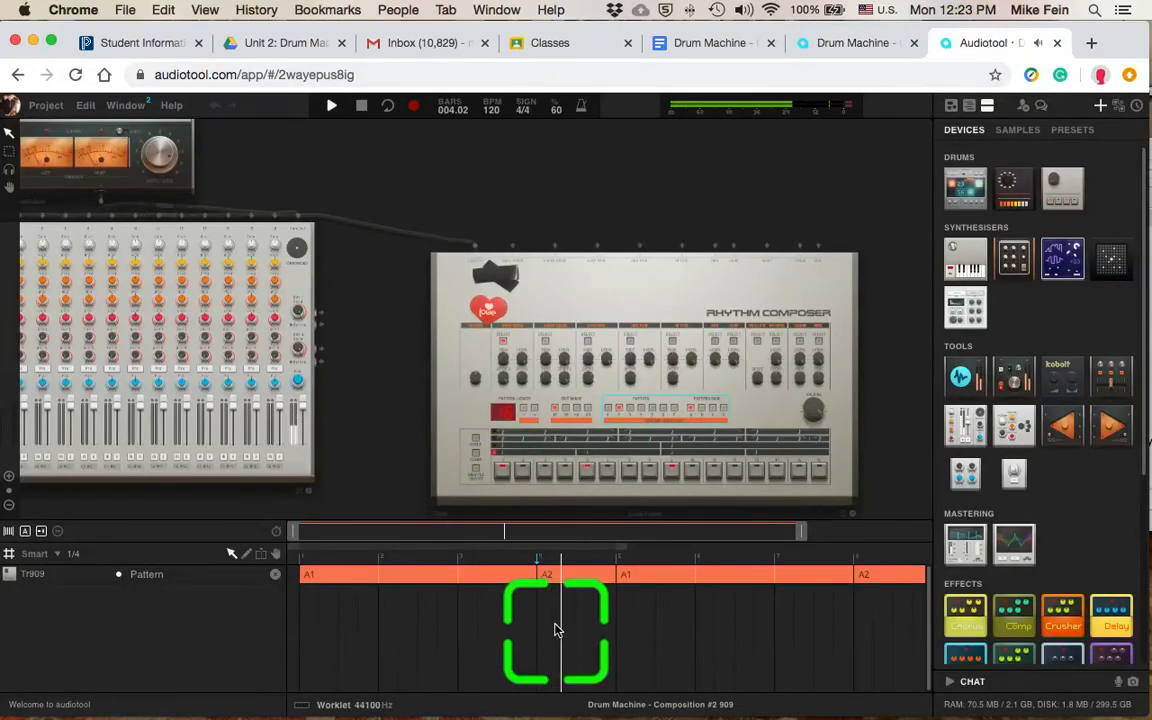
key(space)
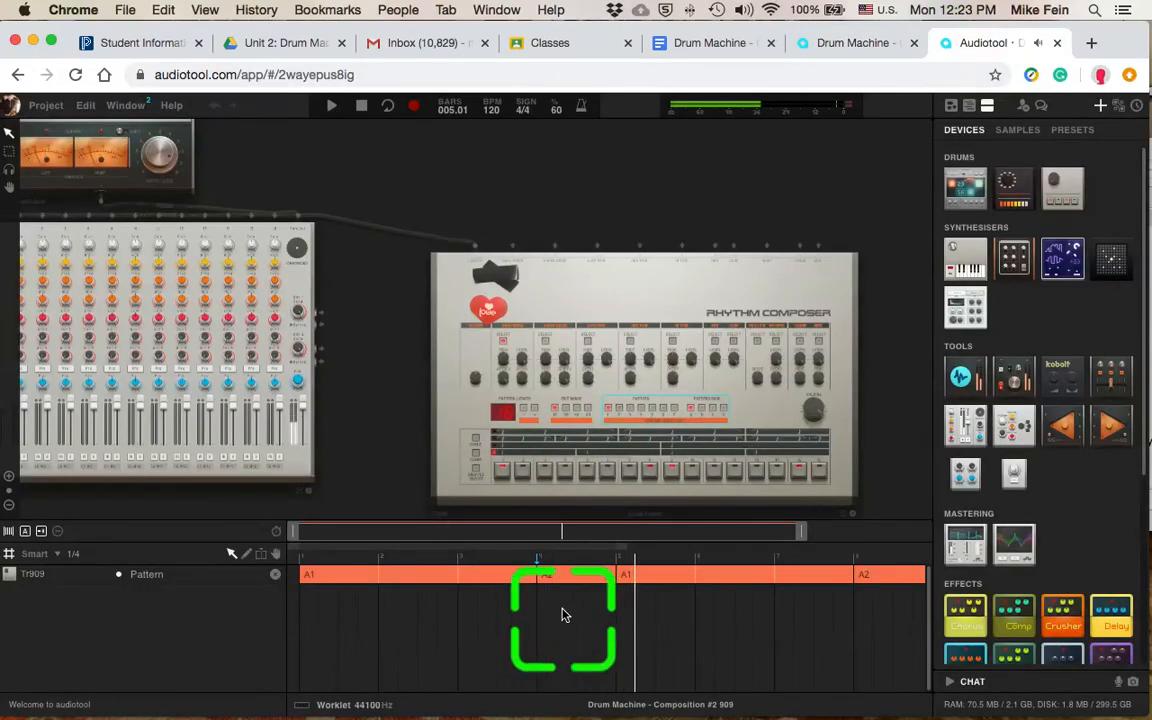
click(457, 562)
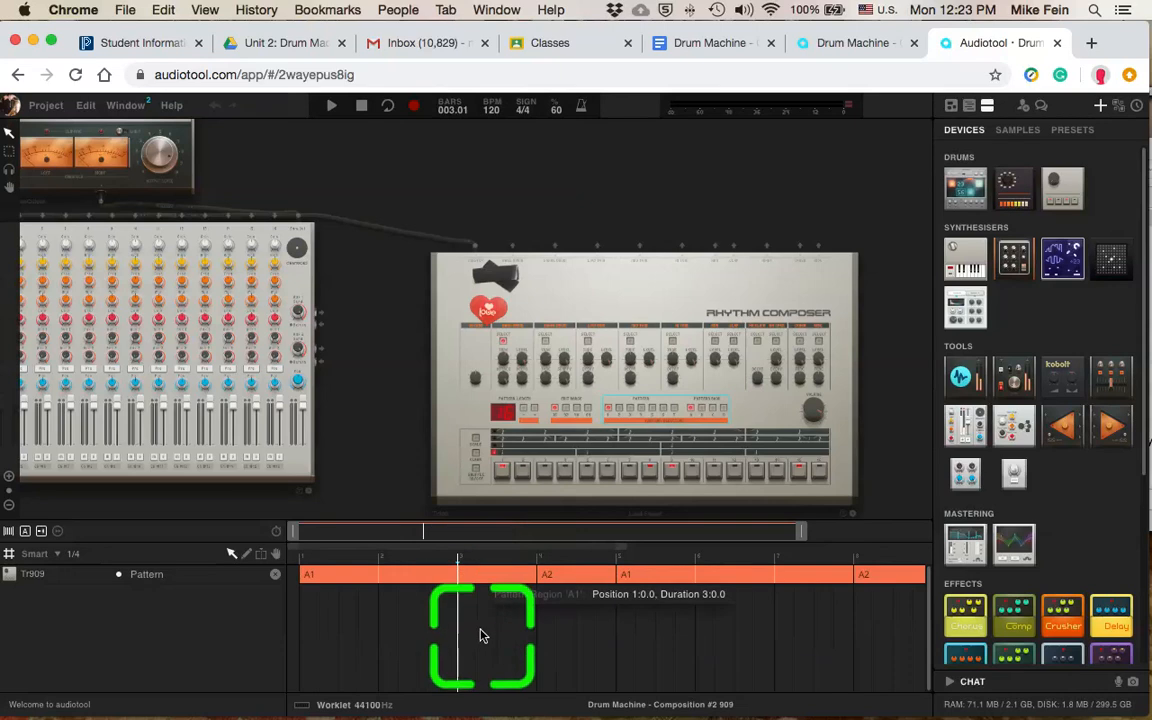
key(space)
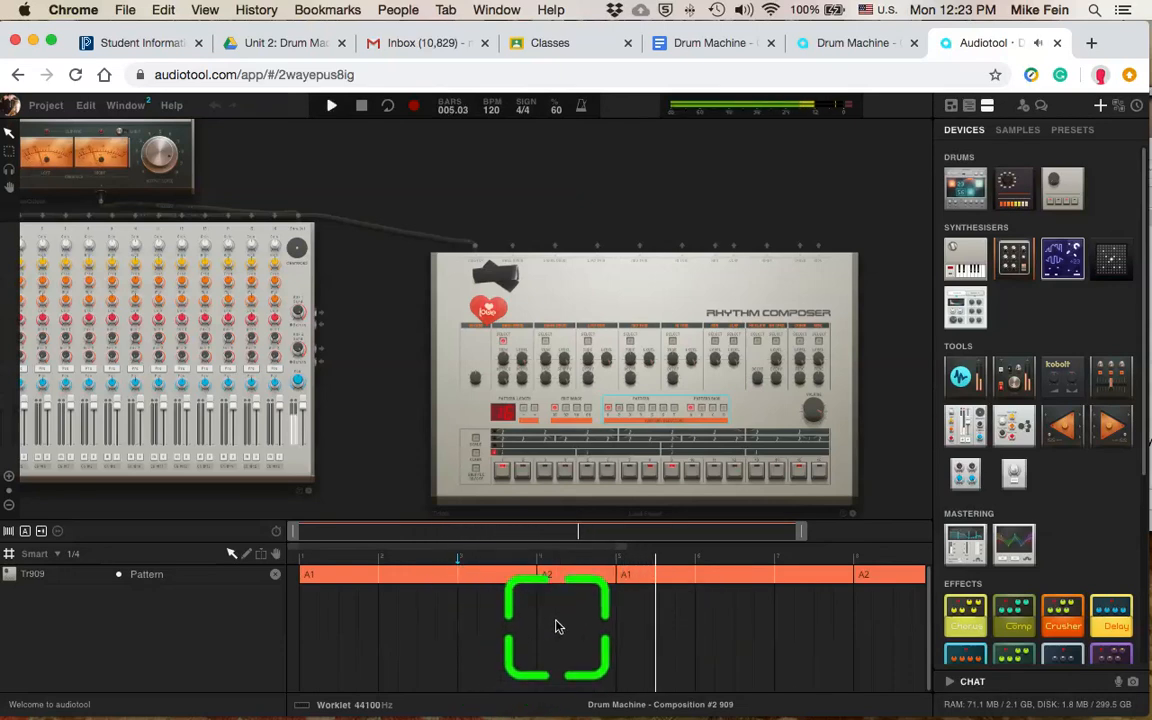
key(space)
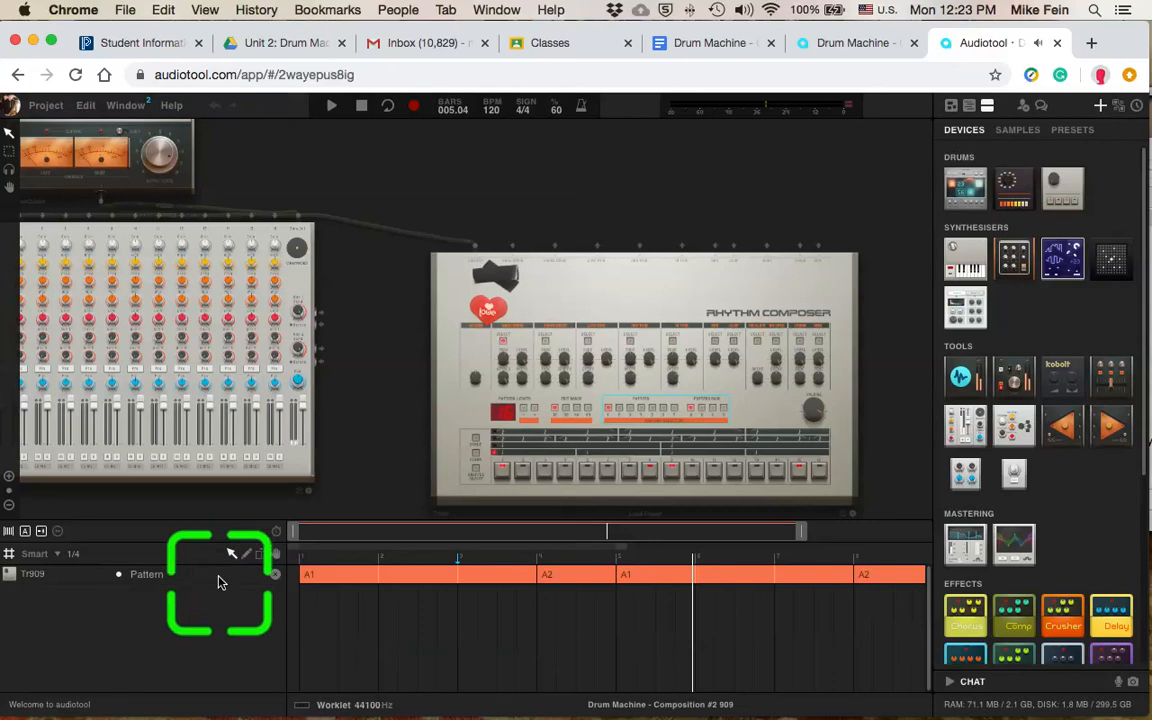
Step: Check the drum machine's context options for creating a pattern track without changing anything
right_click(614, 376)
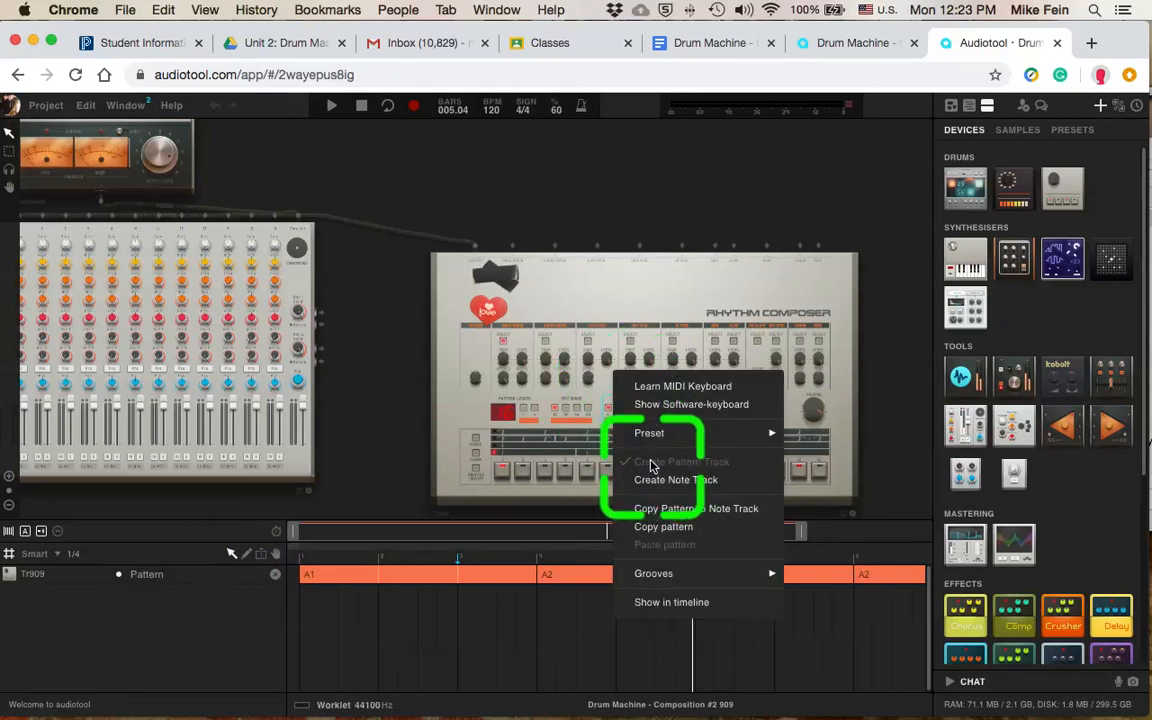
click(581, 630)
Step: Add a one-bar pattern region at bar 9 of the Tr909 track and inspect its bank A pattern choices
scroll(621, 603, right, 3)
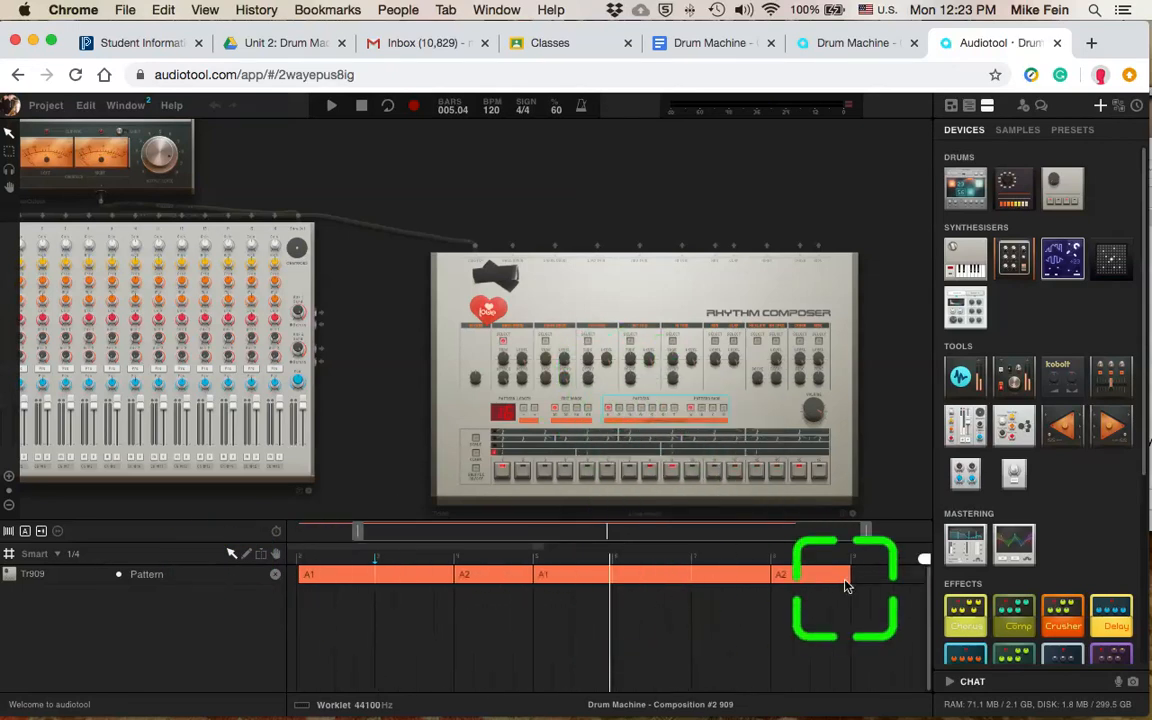
double_click(863, 575)
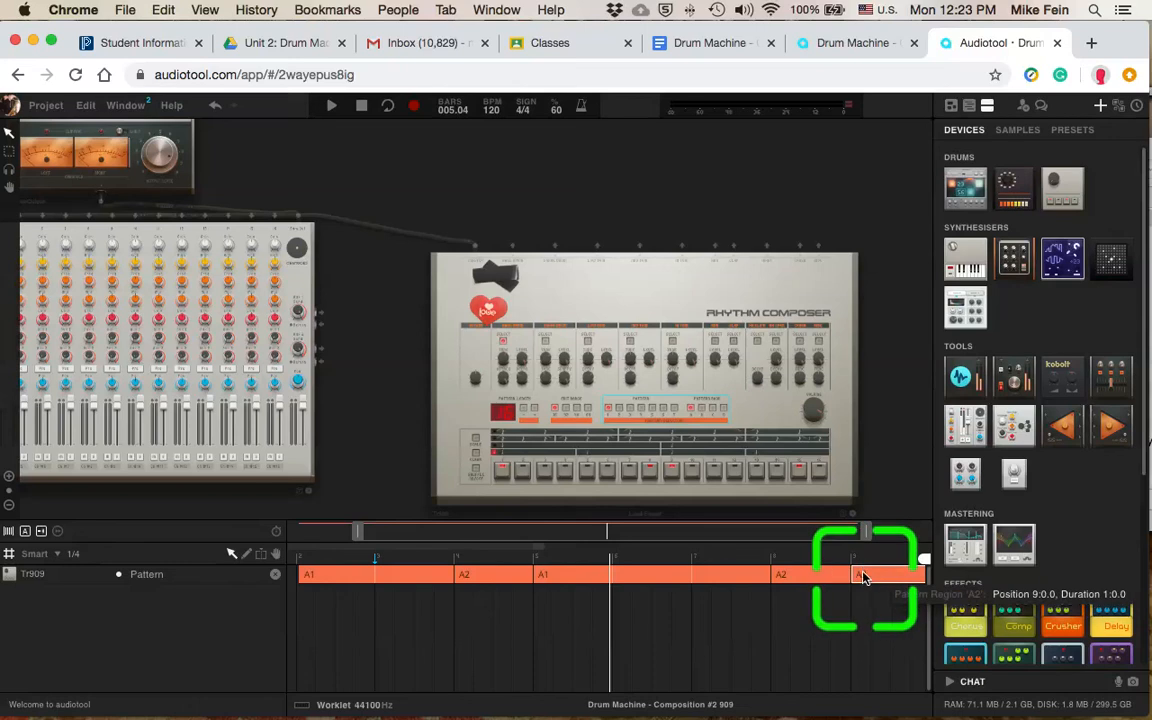
scroll(864, 576, left, 1)
right_click(893, 578)
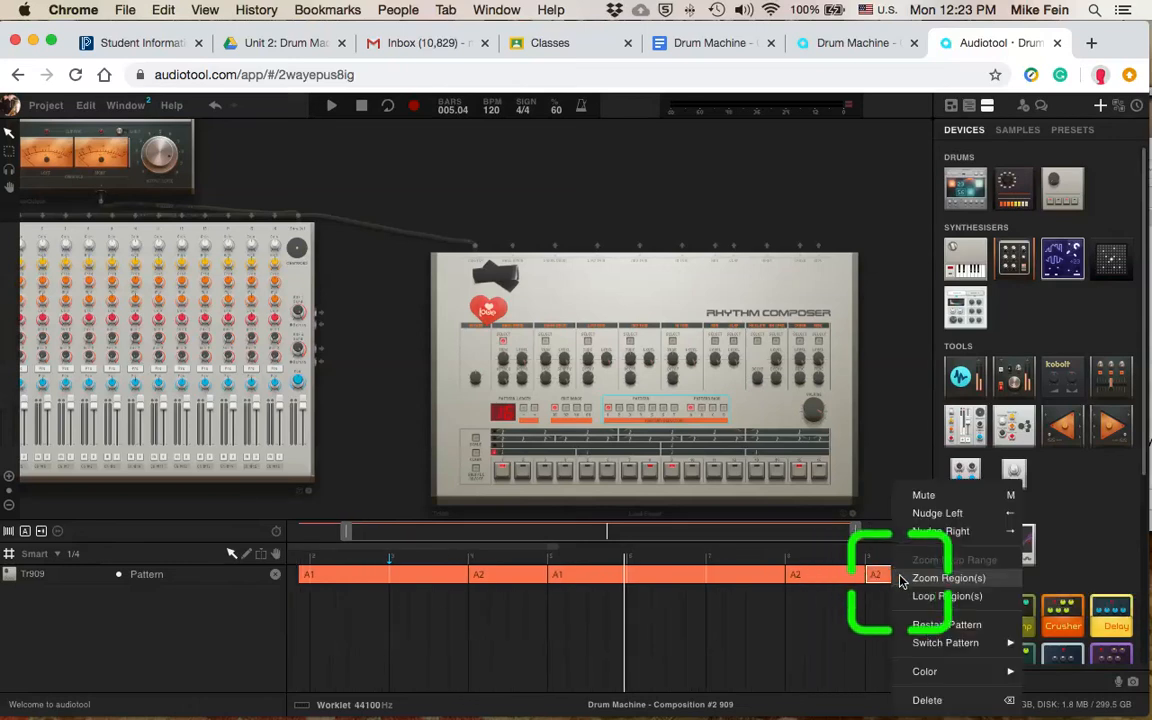
mouse_move(1005, 643)
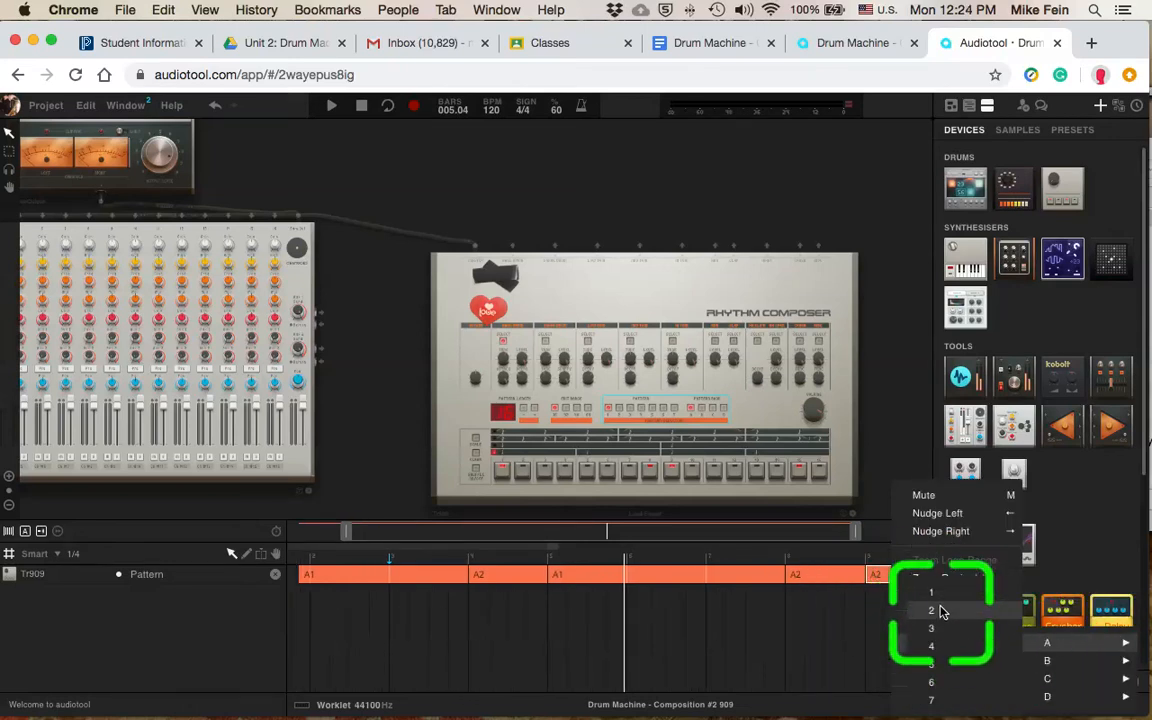
Step: Delete the extra pattern region at bar 9 of the Tr909 track
click(851, 625)
click(887, 581)
key(Delete)
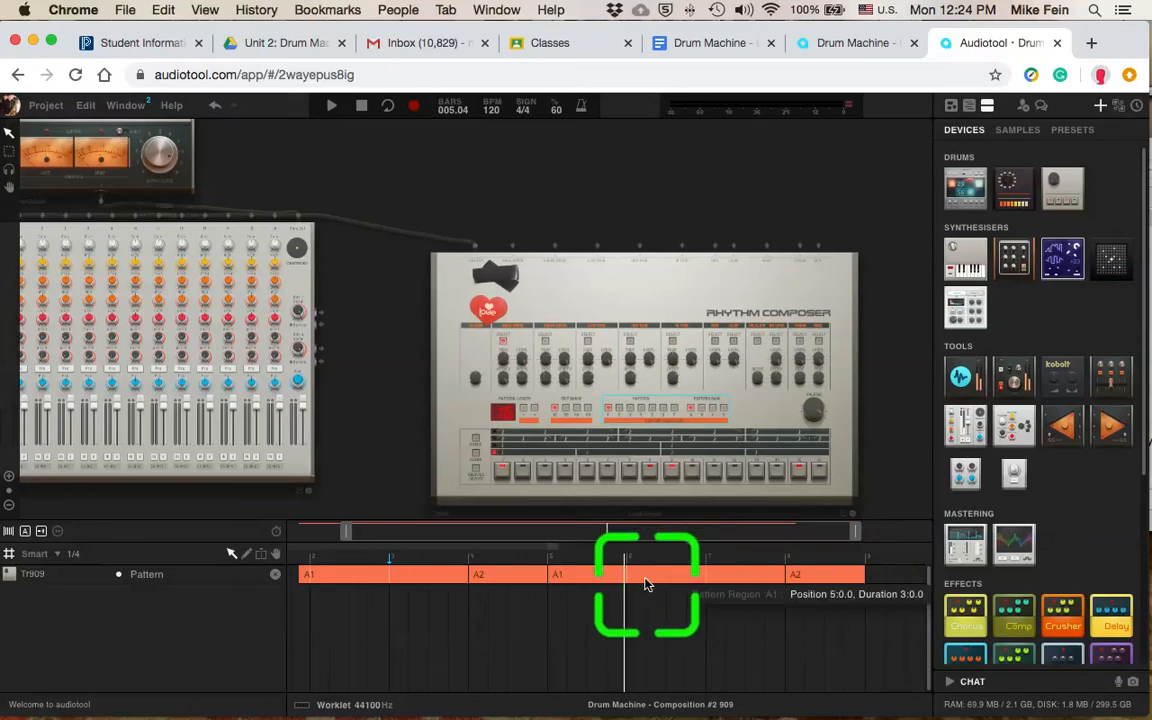
scroll(516, 599, left, 3)
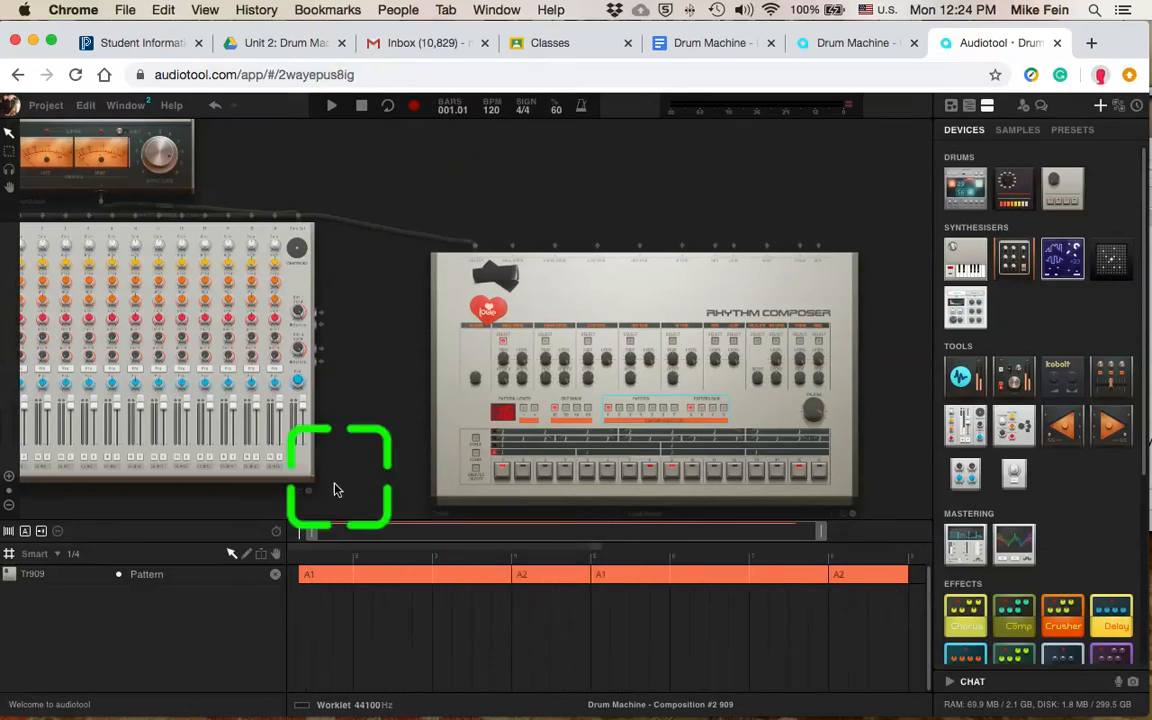
Step: Play the full pattern arrangement from bar 1 through the final A2 fill and stop playback after it ends
scroll(329, 571, right, 1)
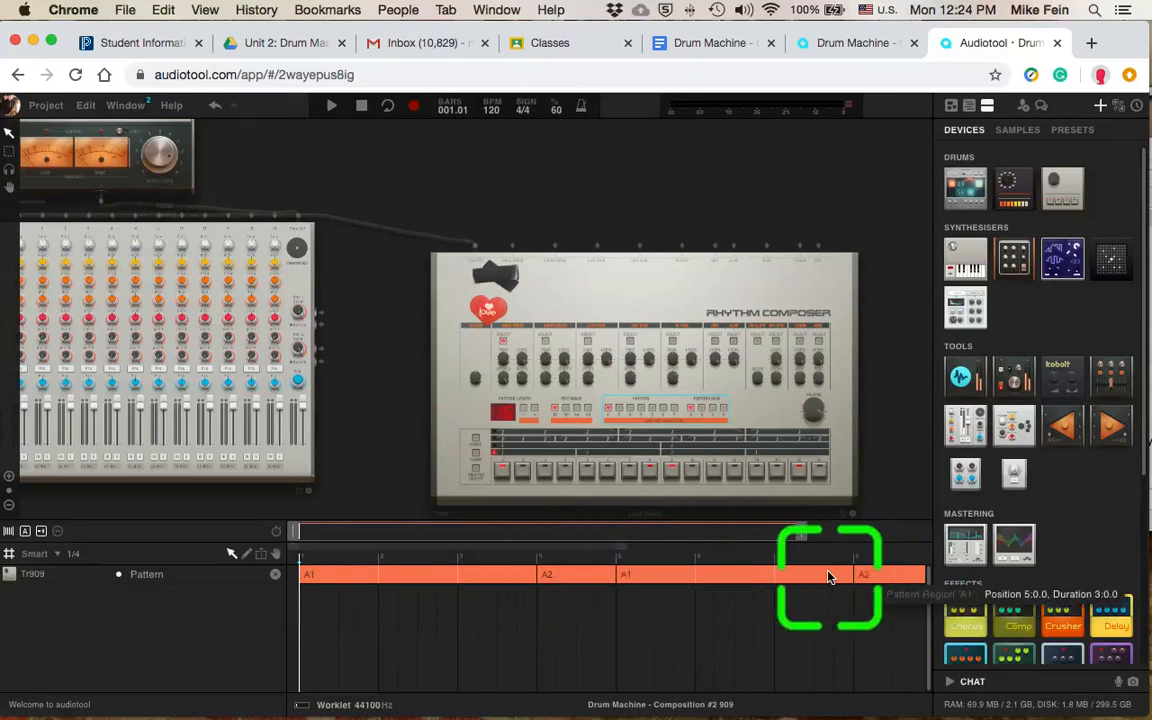
key(space)
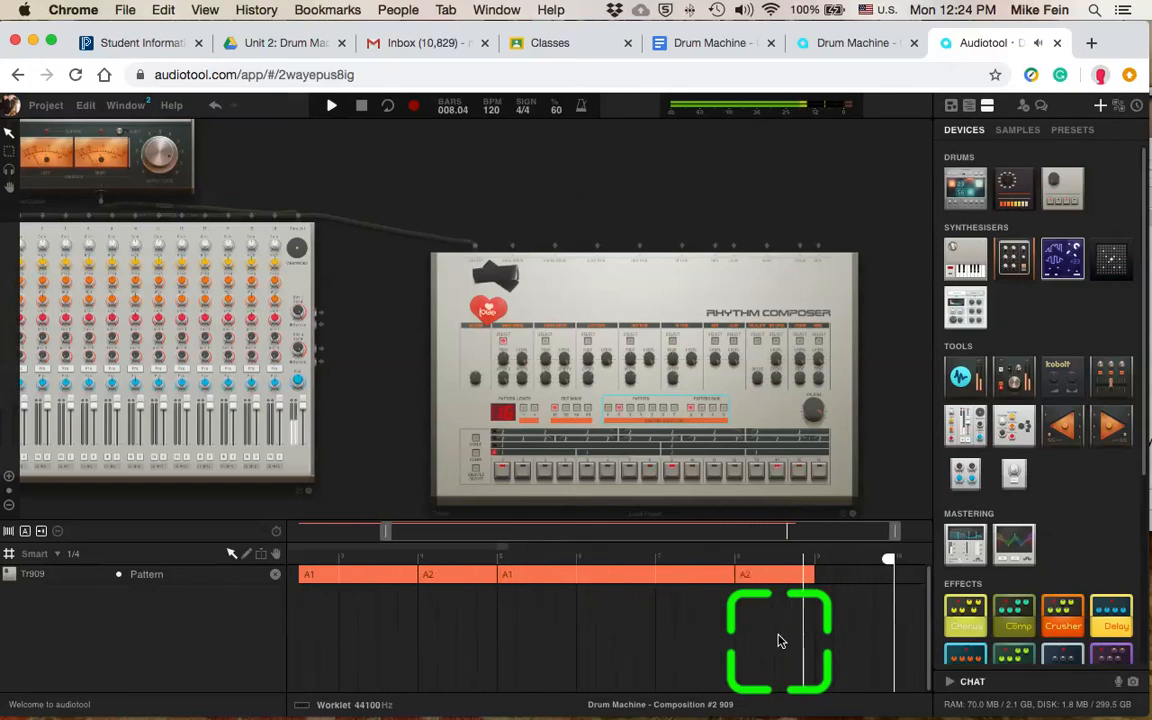
key(space)
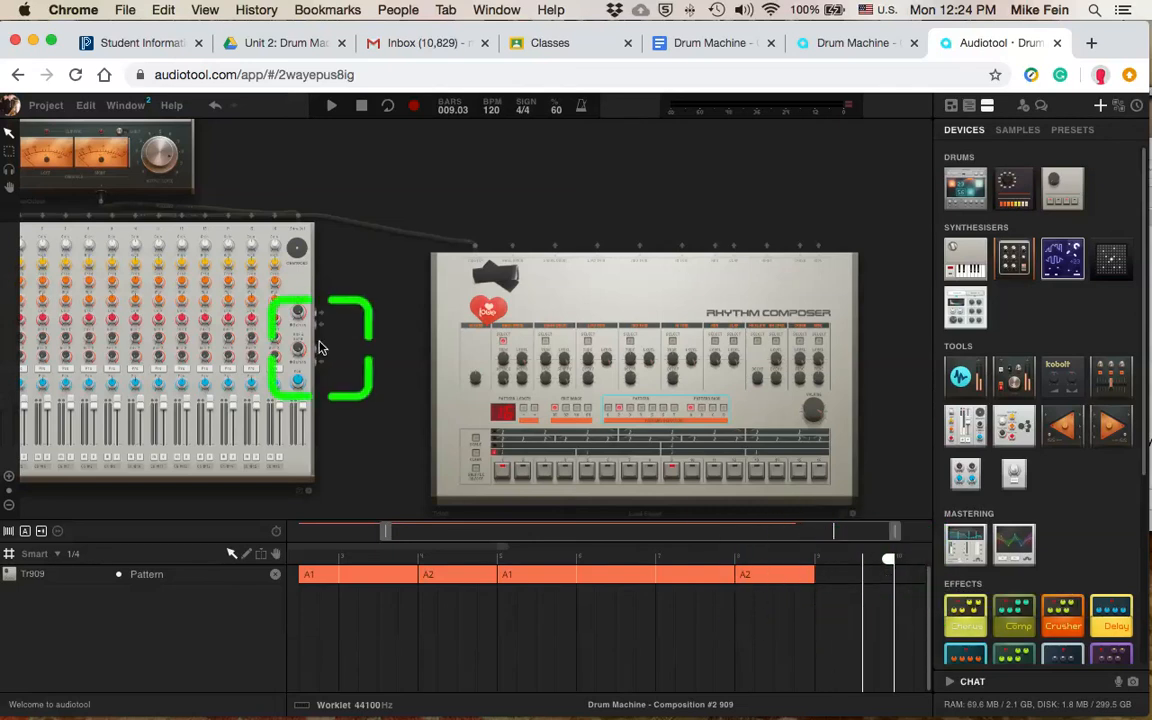
Step: Check where the project's Republish option is located without republishing
click(44, 108)
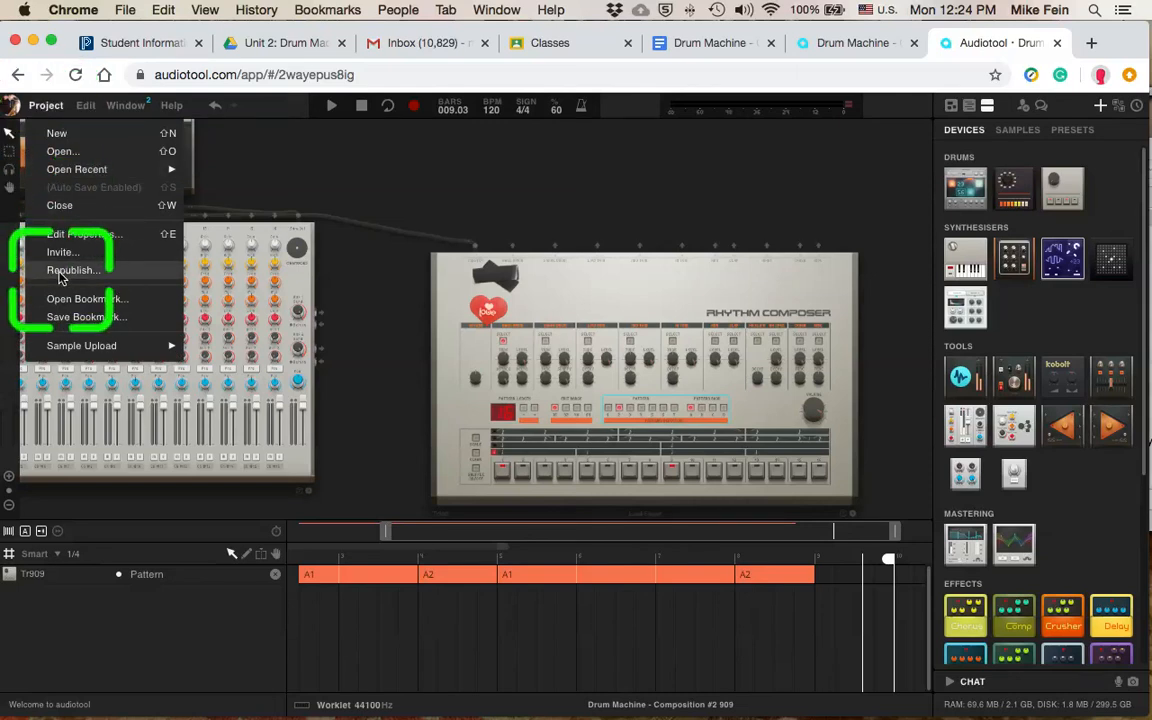
click(278, 188)
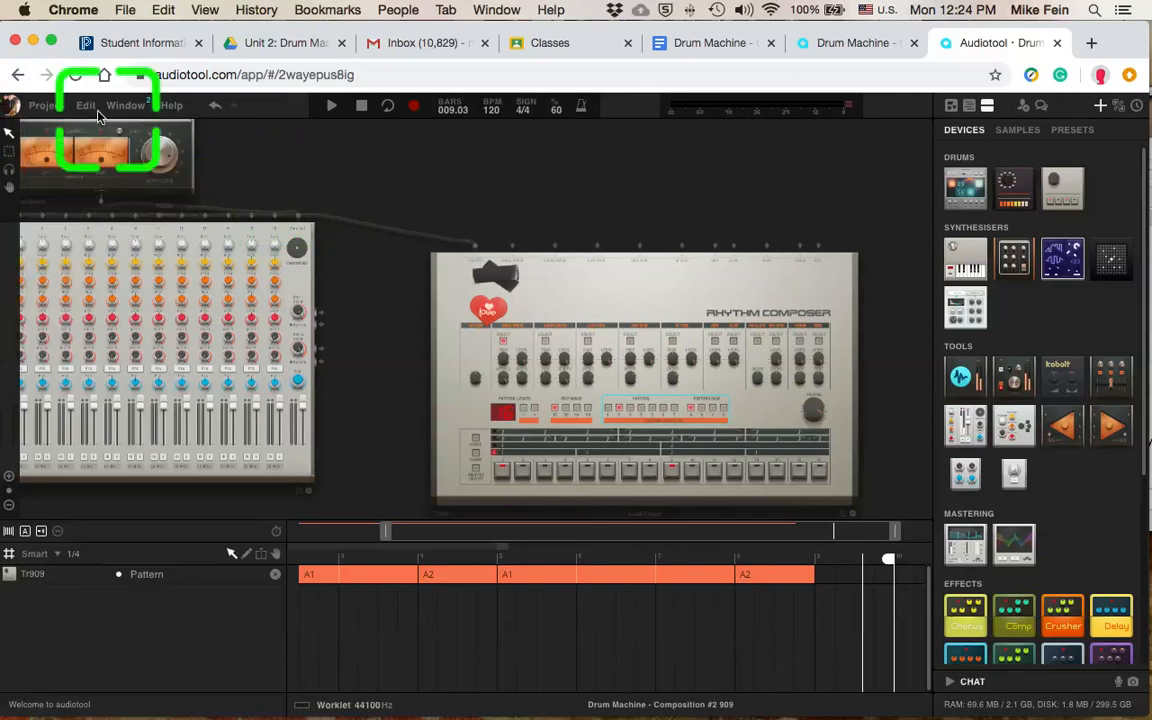
Step: Open the published Drum Machine - Composition #2 909 track from the profile's track list and select its page's web address
click(10, 108)
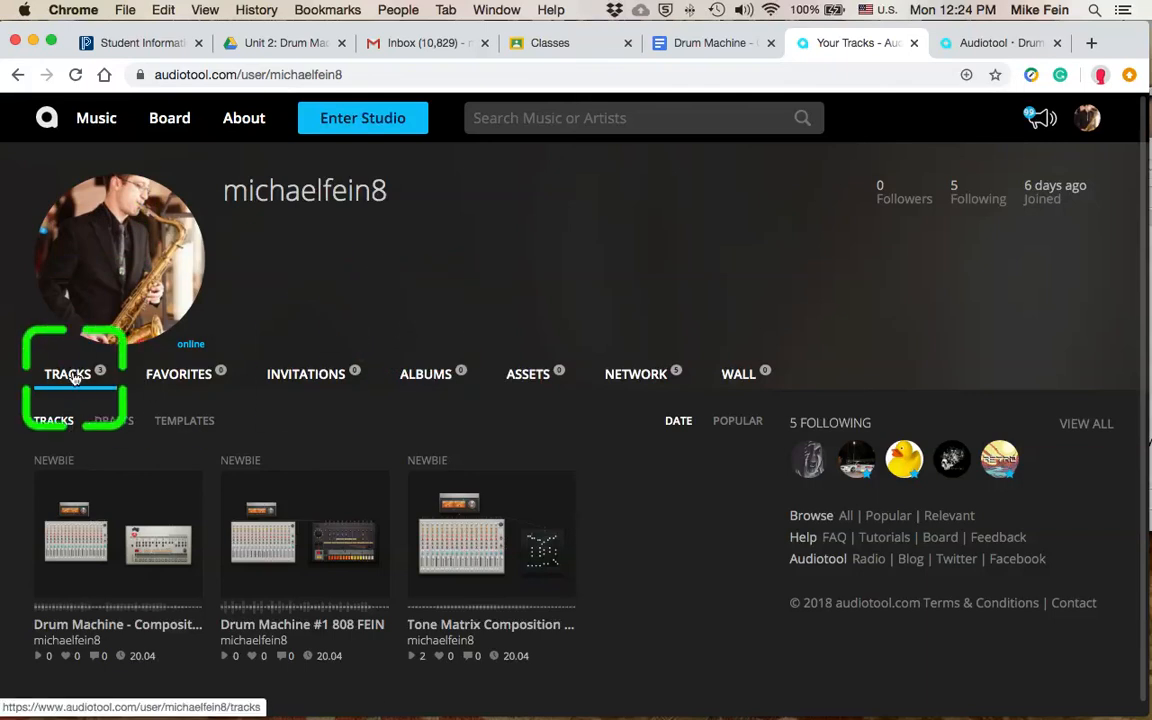
click(84, 630)
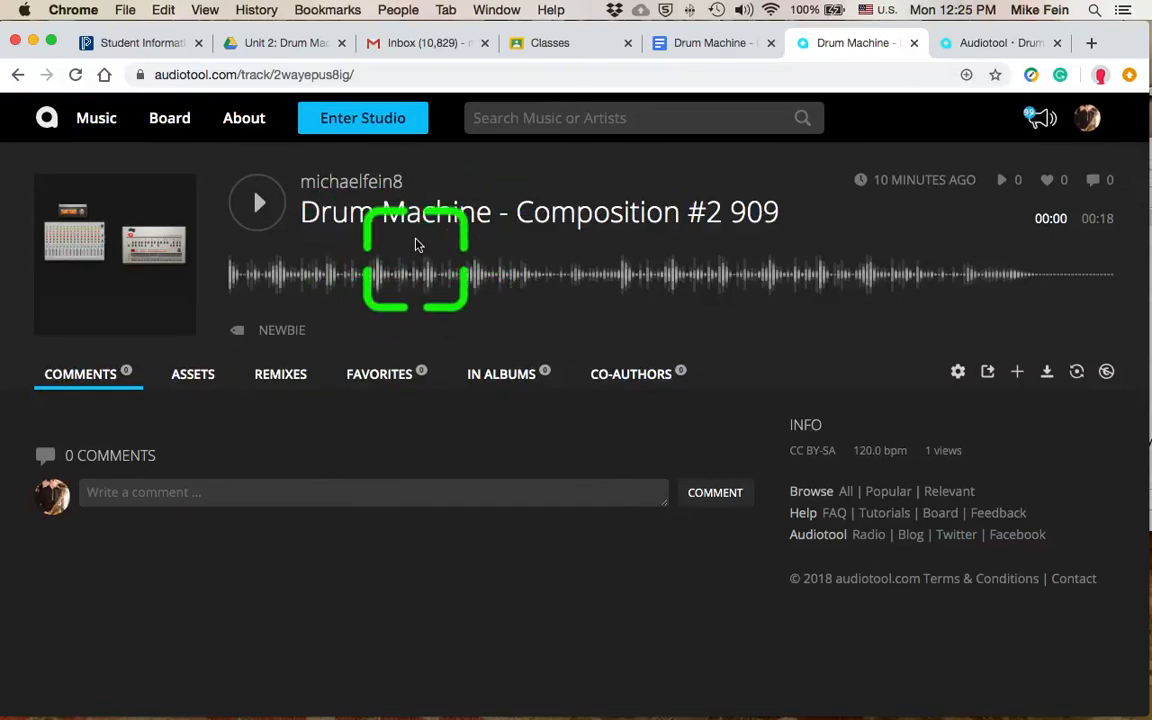
click(335, 75)
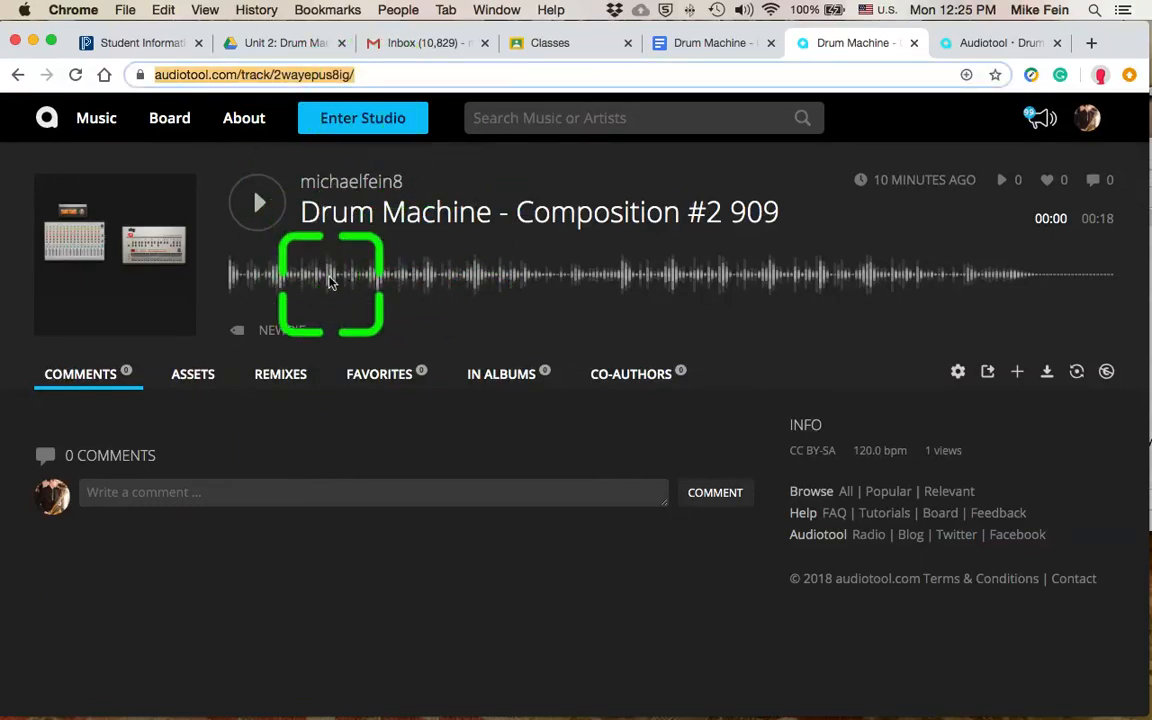